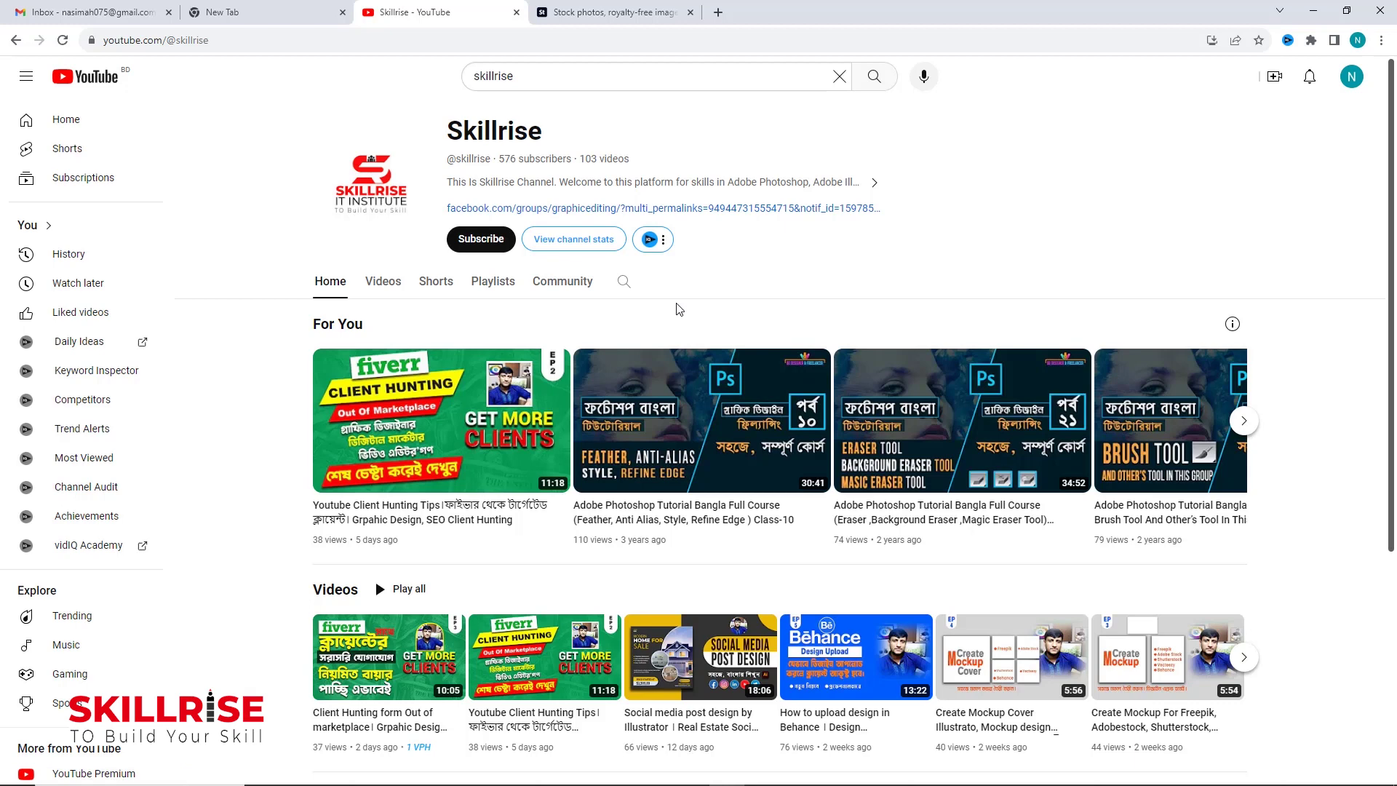
- Open the file upload page on the Adobe Stock contributor site in the browser
scroll(782, 274, down, 5)
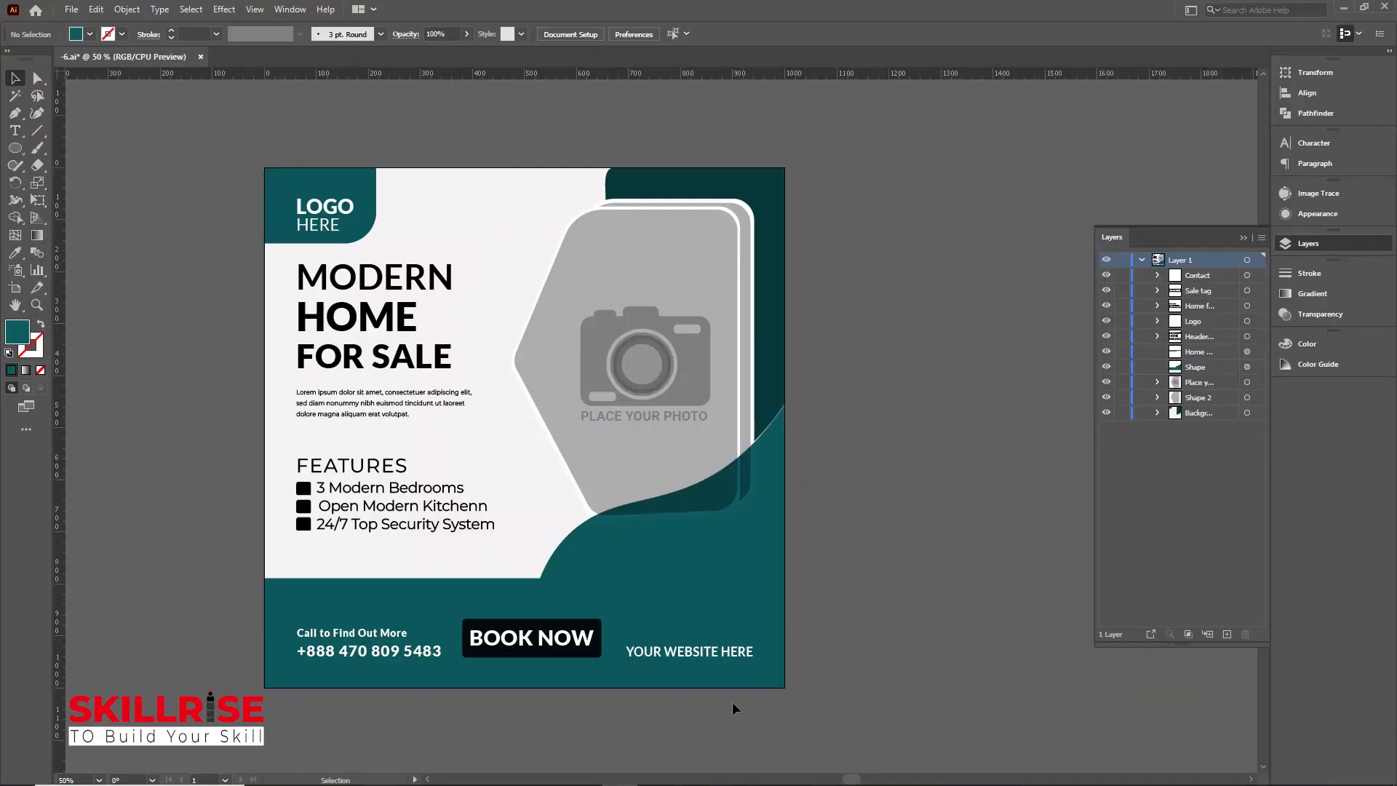
click(728, 771)
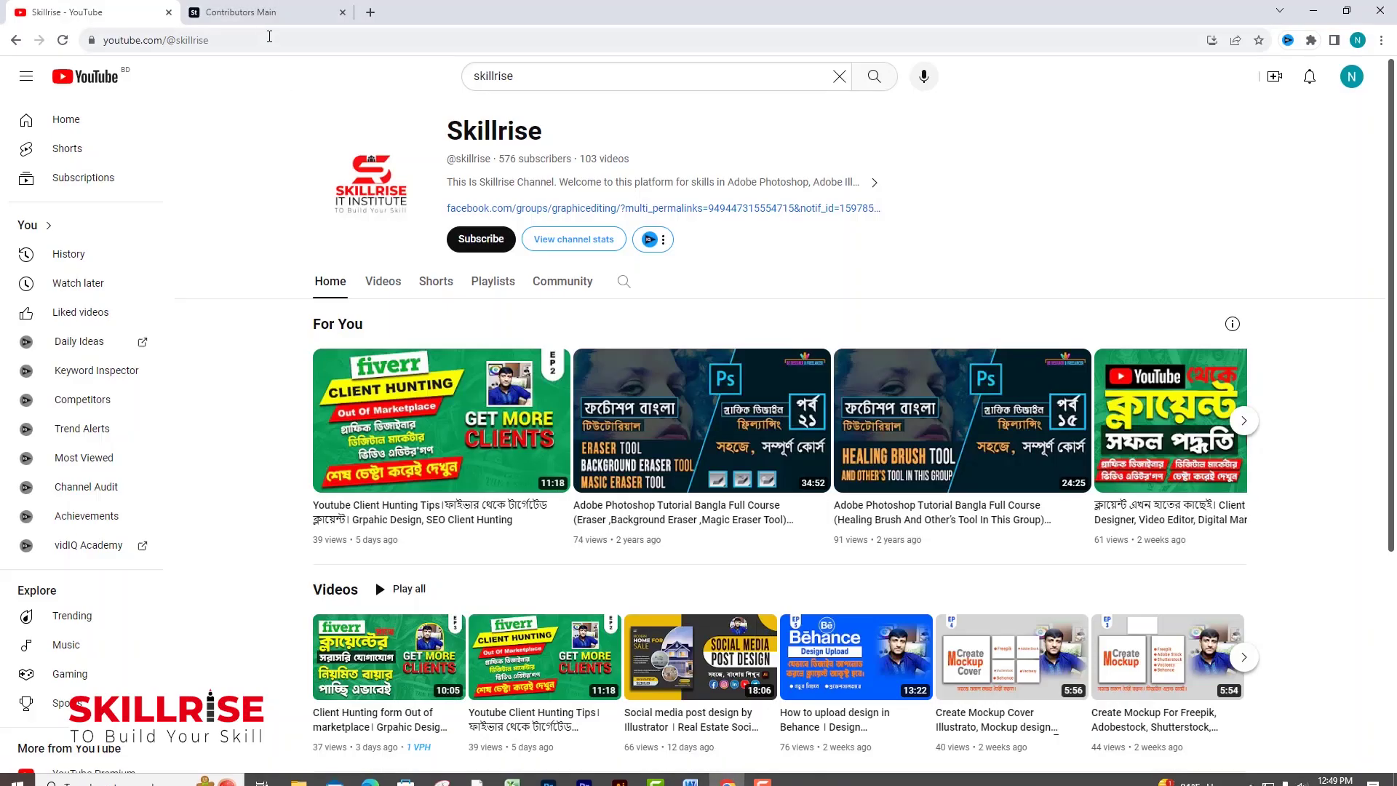
click(271, 16)
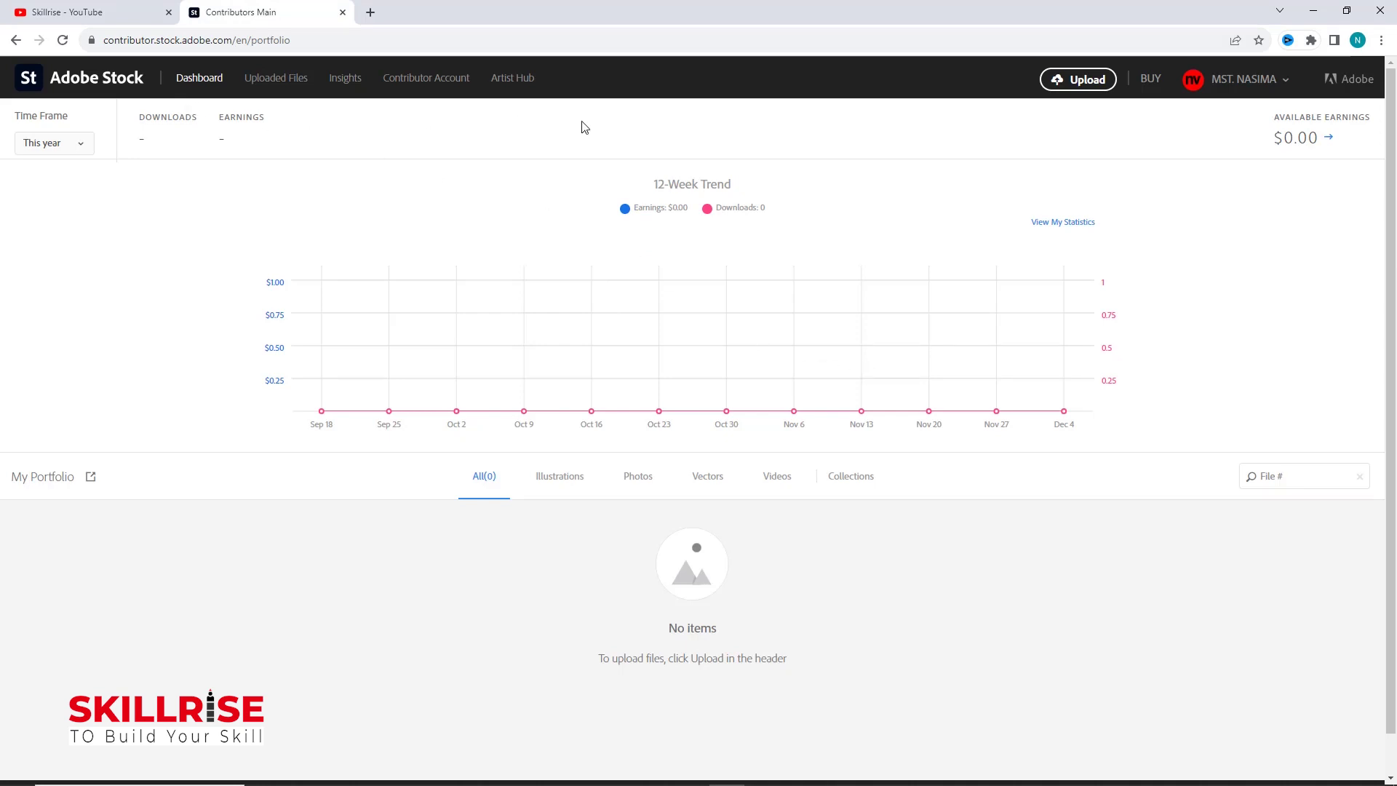
click(1077, 81)
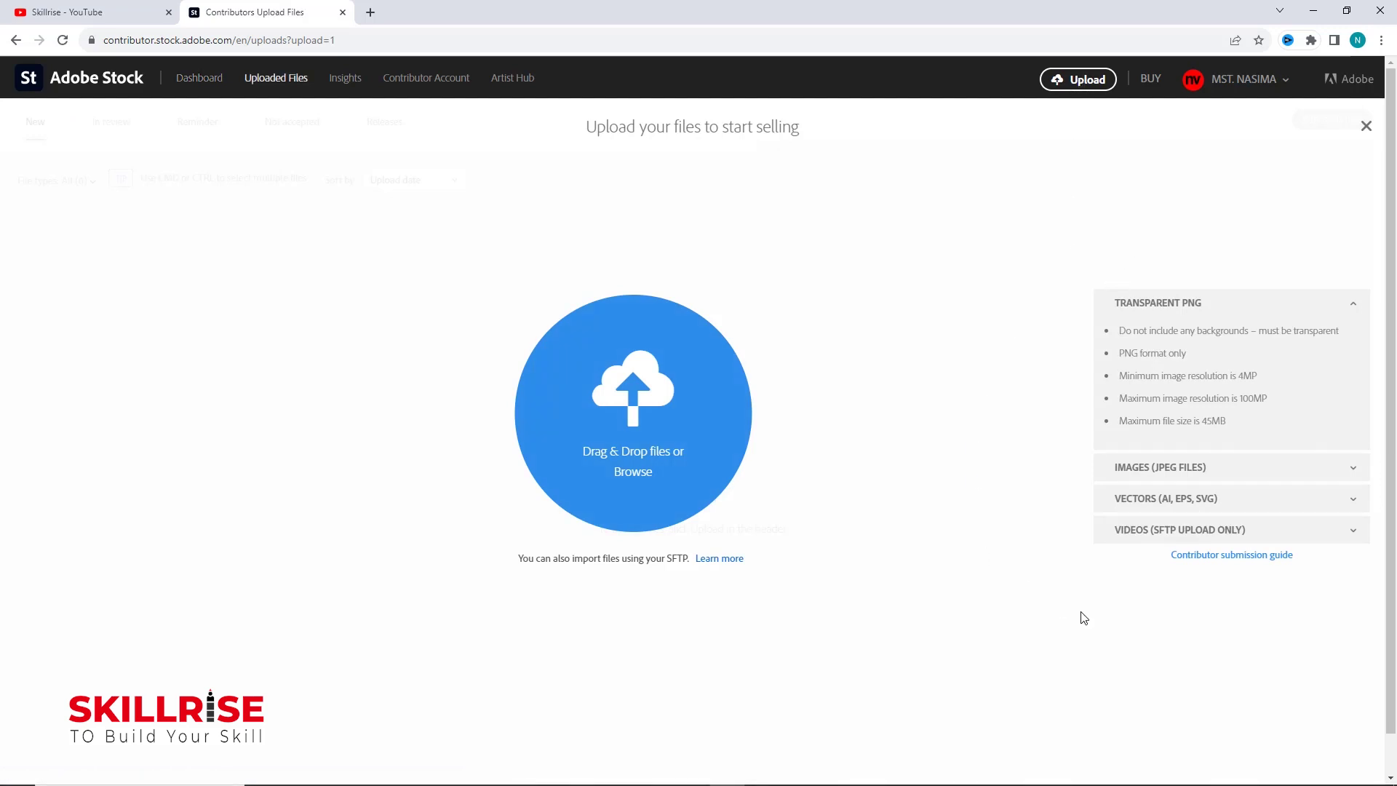
- Review the upload requirements for vector, JPEG image and transparent PNG files
click(1147, 502)
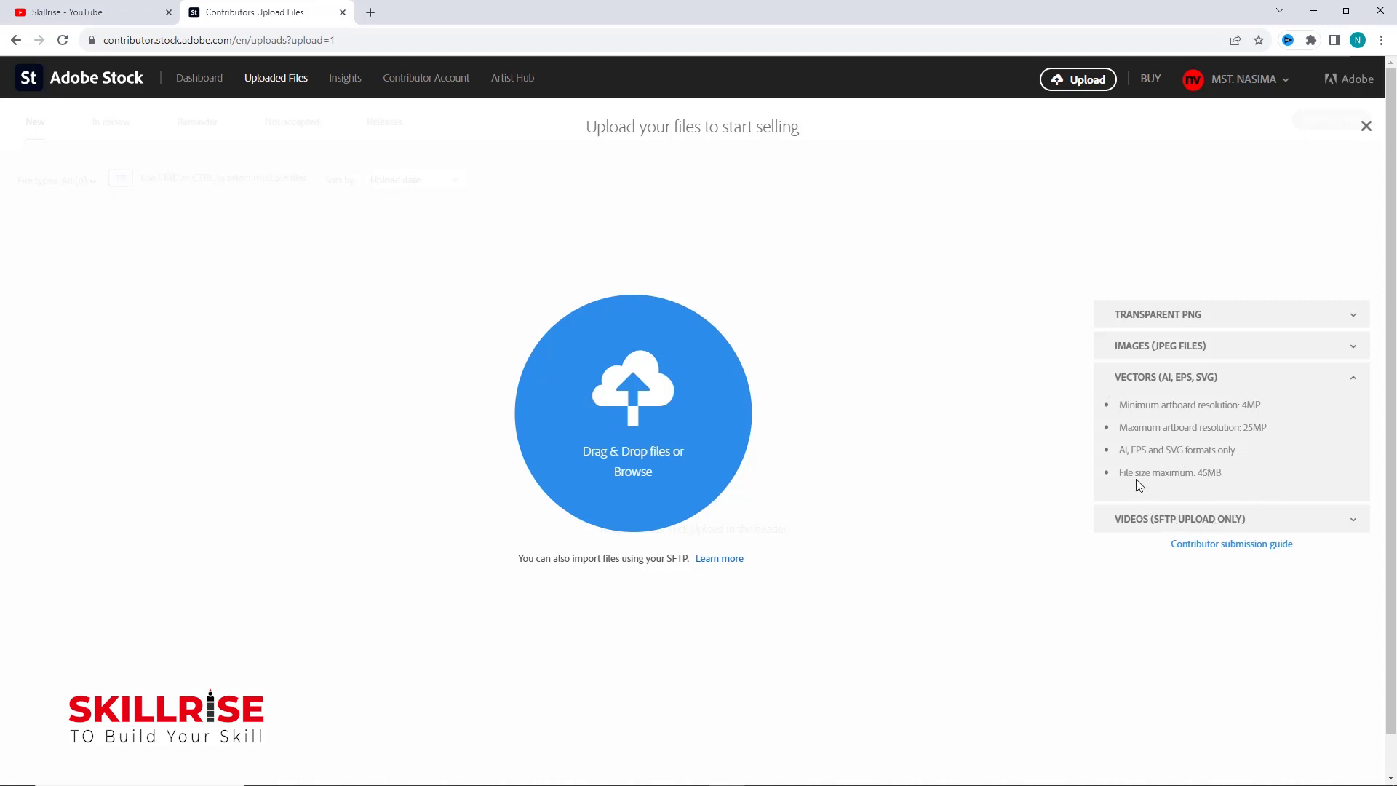
click(1163, 354)
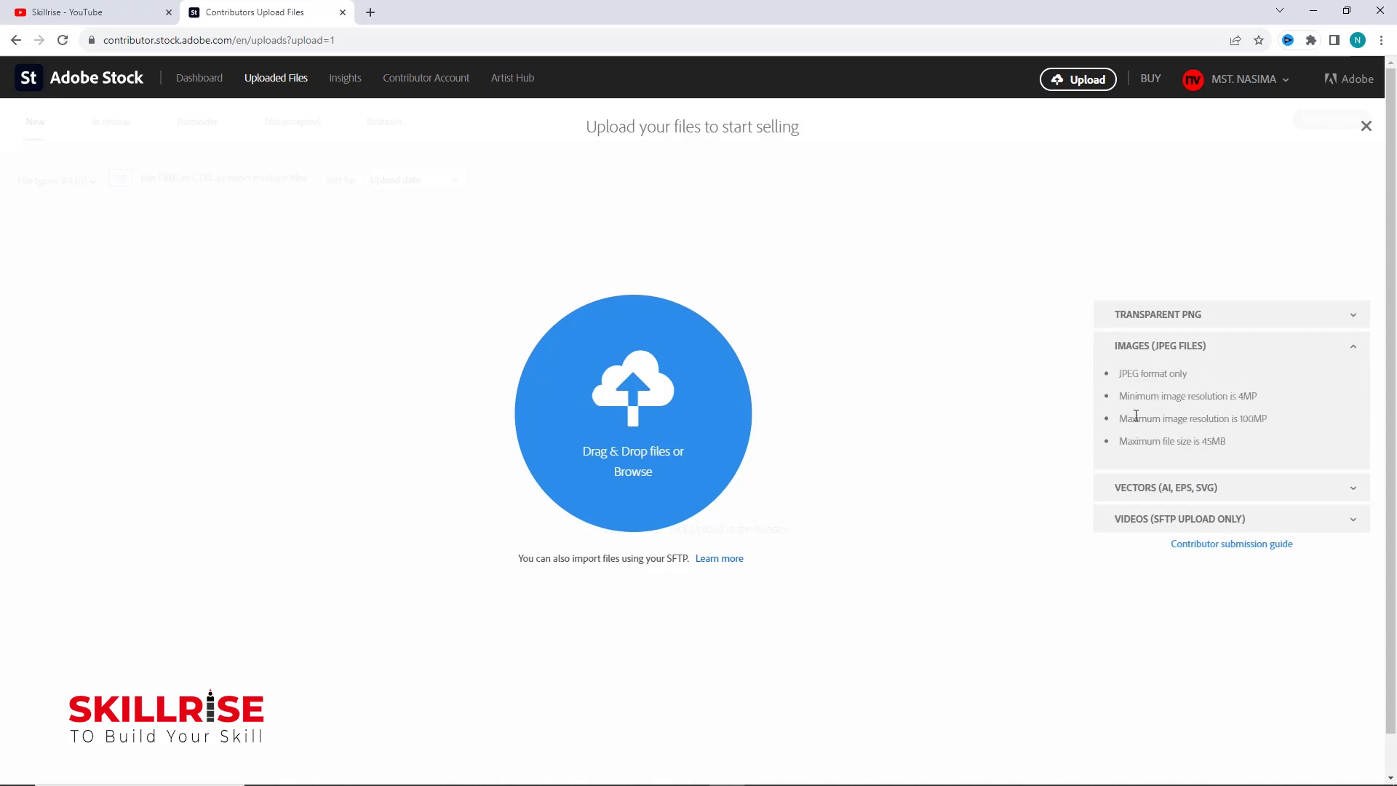
click(1153, 315)
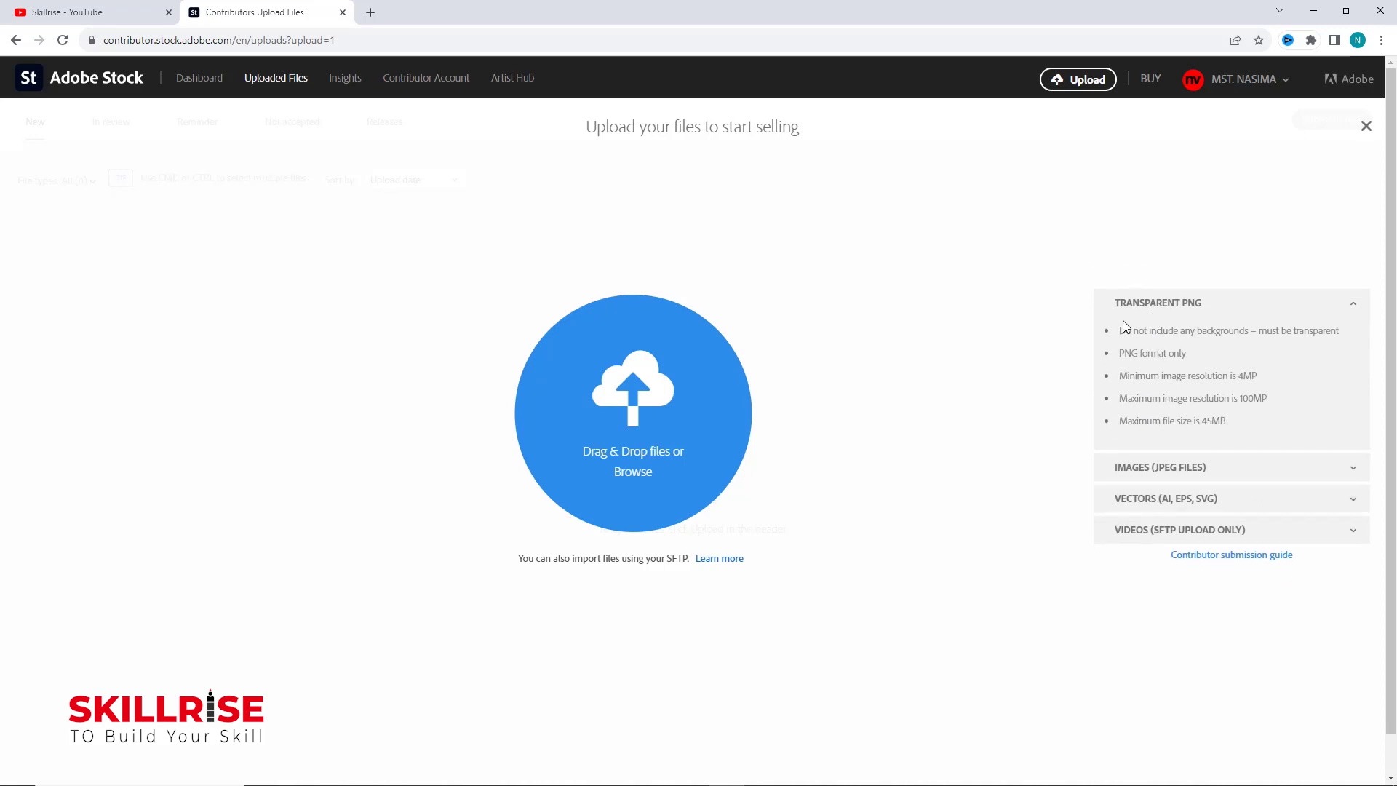
click(1145, 469)
click(1145, 499)
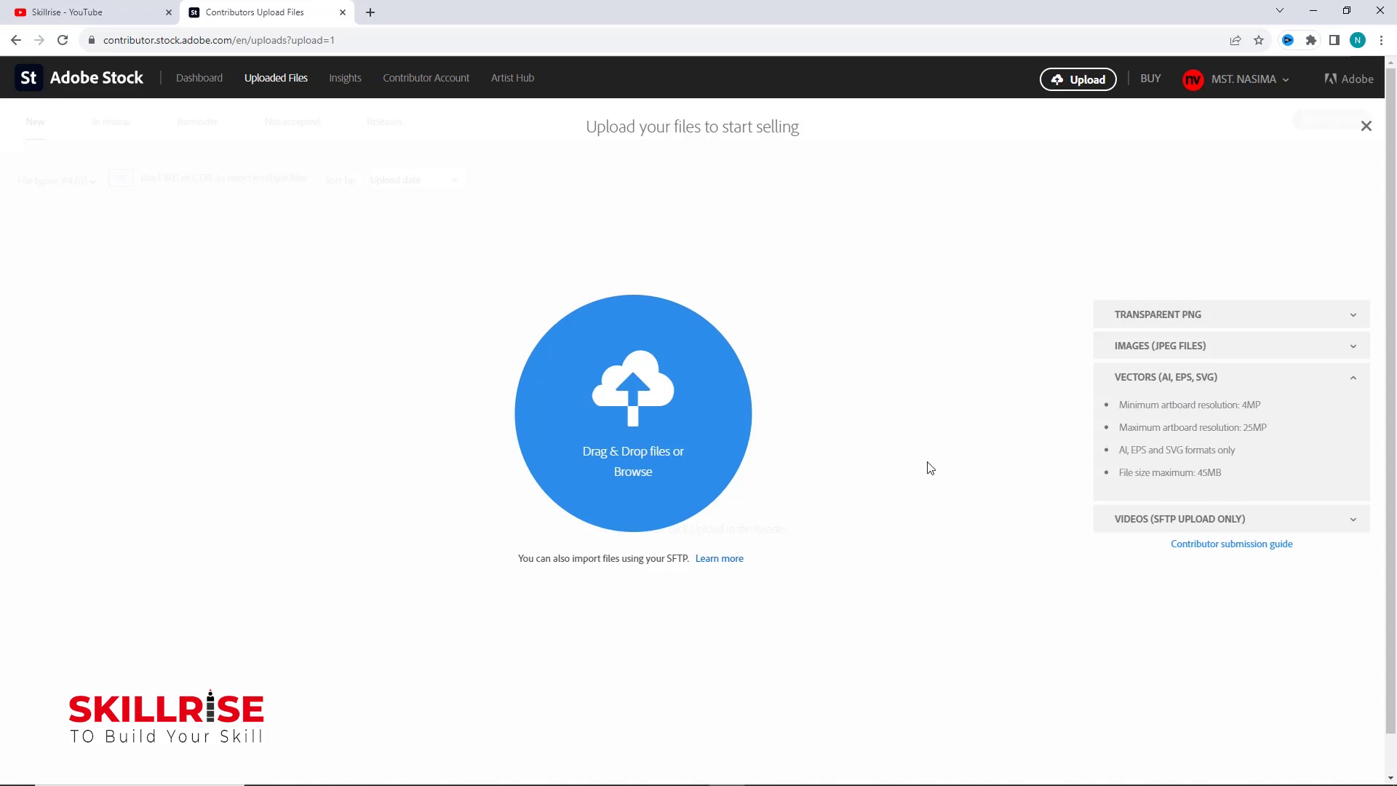
- Switch to Illustrator and start a new document with a width of 3000 px
click(620, 771)
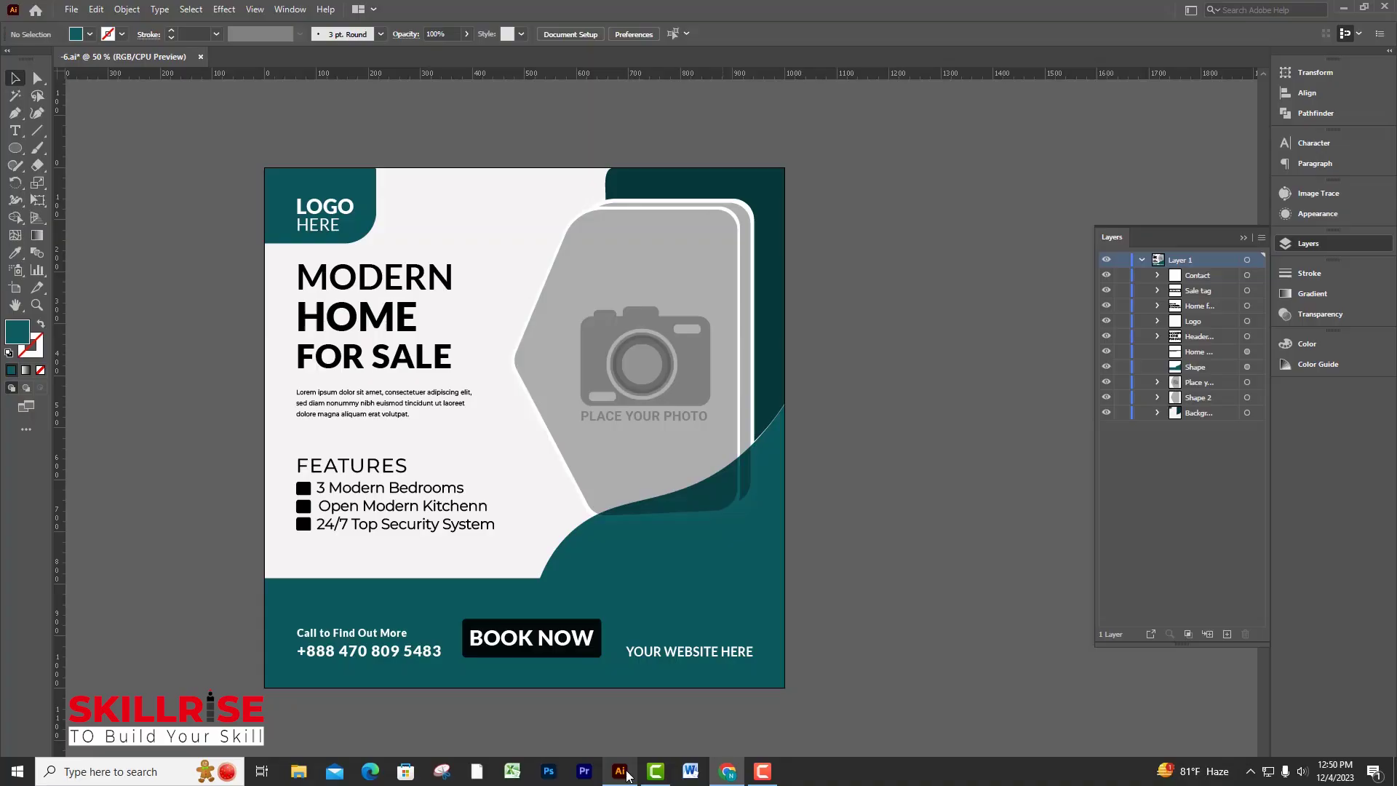
click(72, 10)
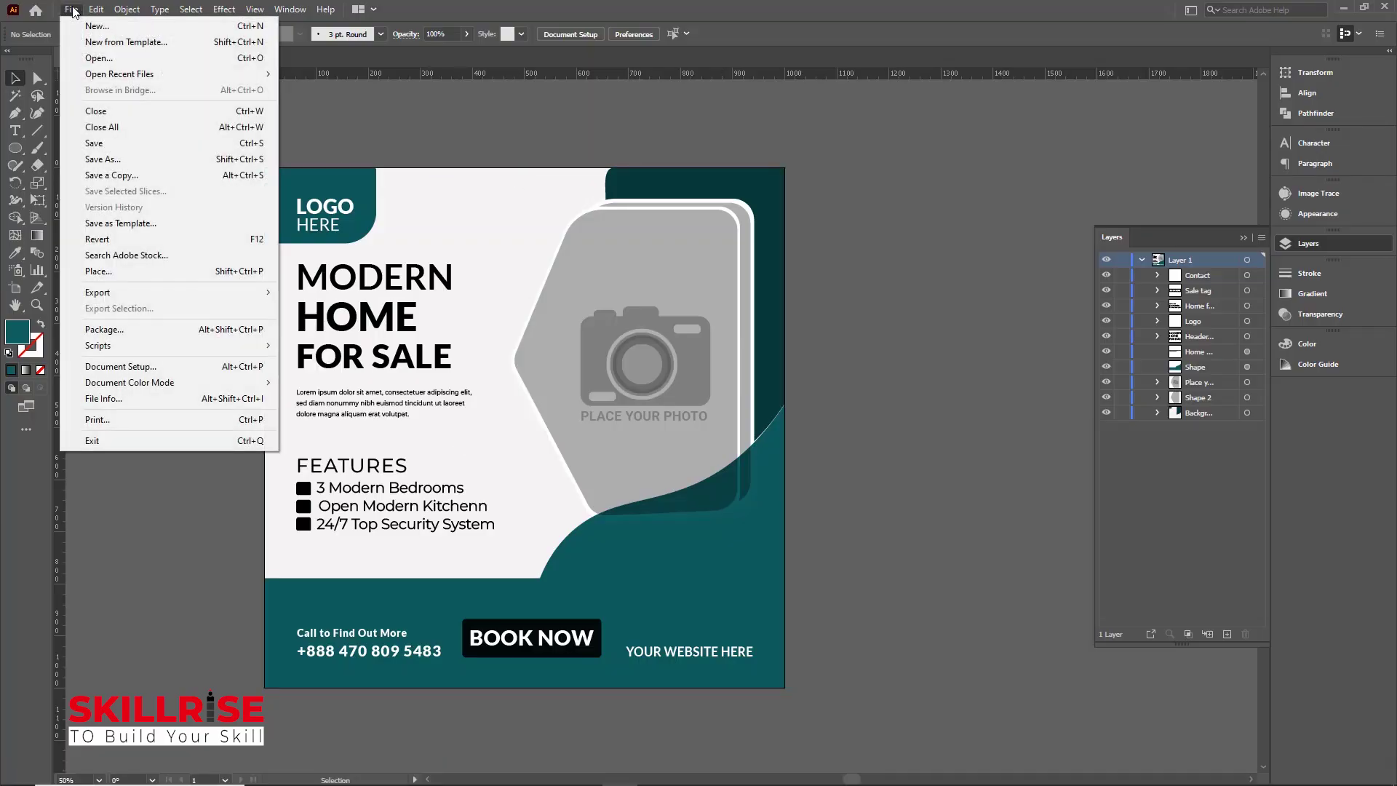
mouse_move(95, 10)
click(81, 26)
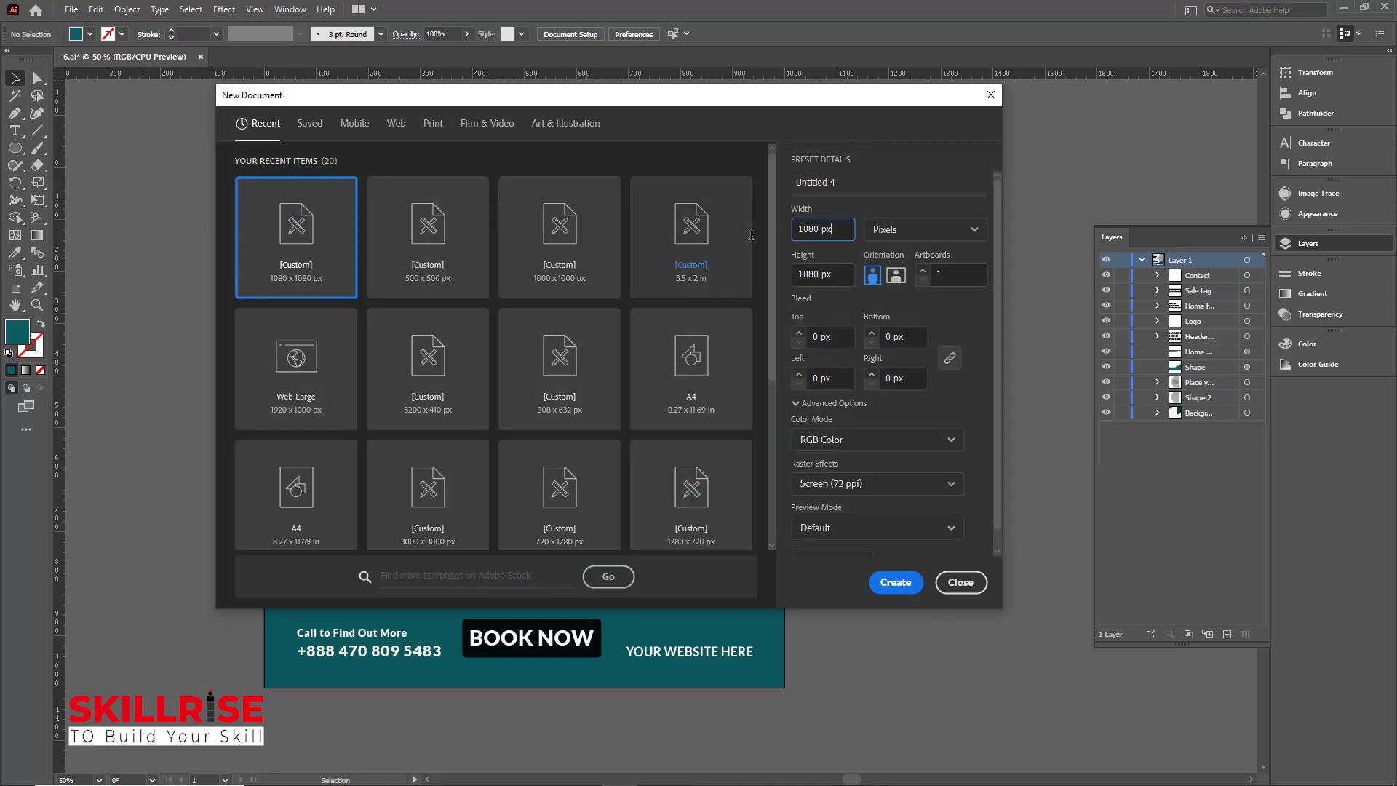
key(BackSpace)
key(BackSpace)
key(BackSpace)
key(BackSpace)
key(BackSpace)
key(BackSpace)
key(BackSpace)
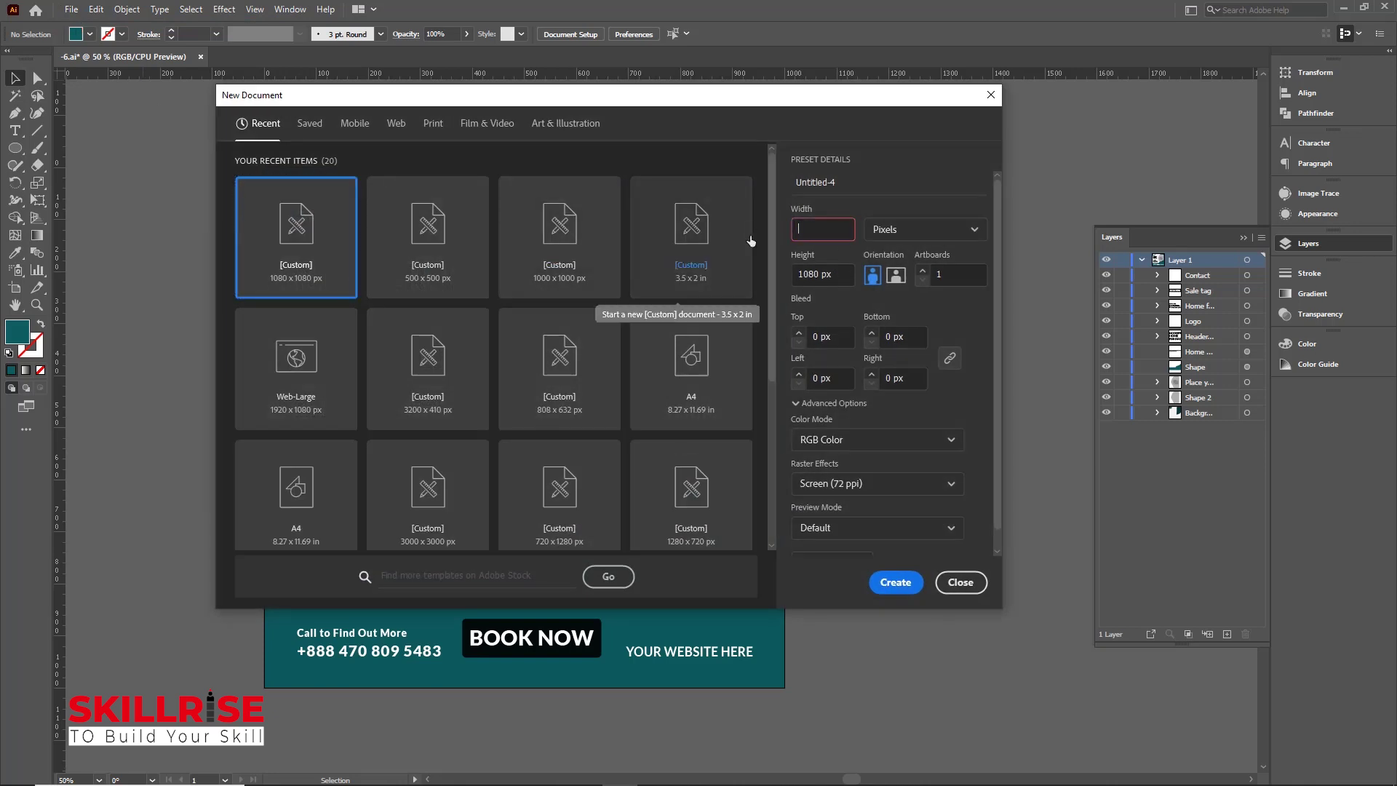
text(3000)
- Set the new document's height to 3000 px and create the document
click(839, 275)
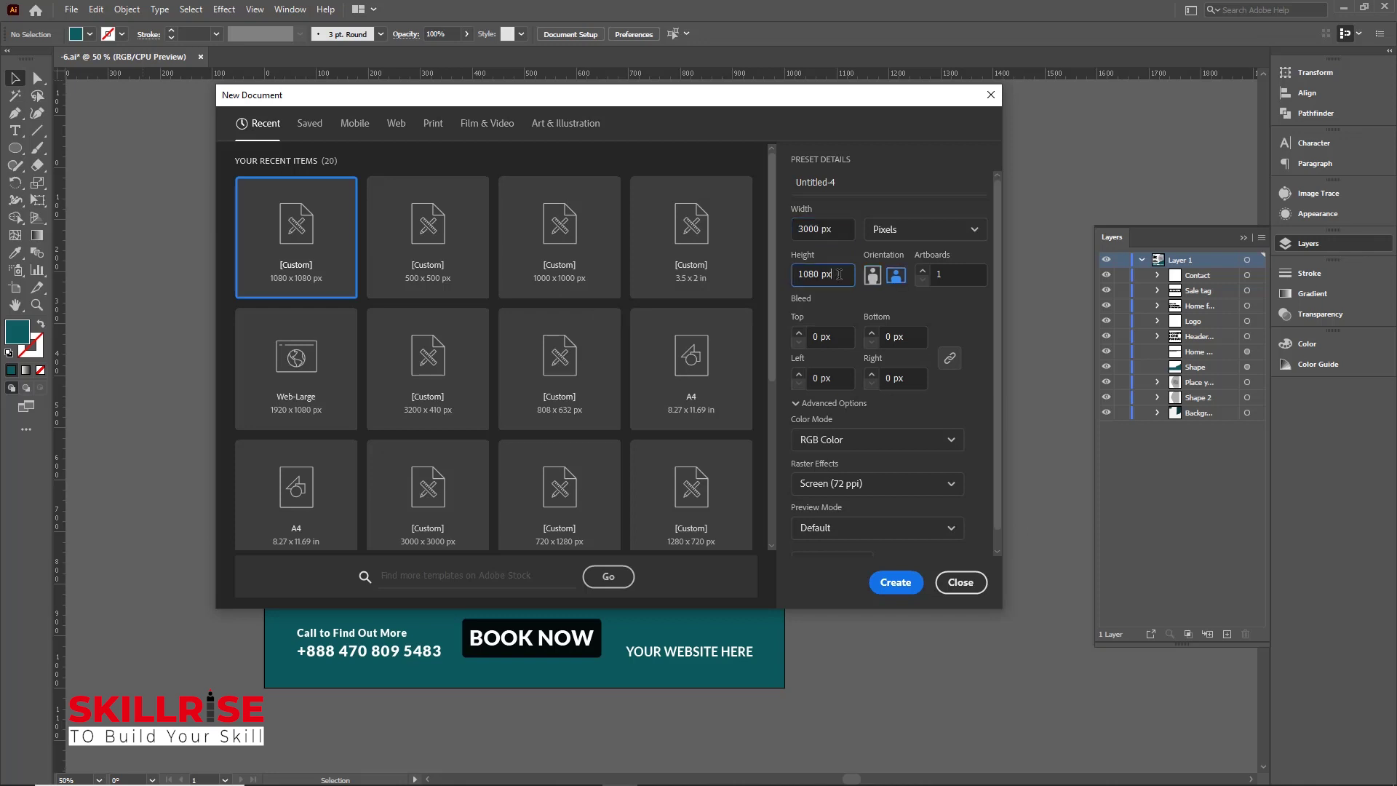
key(BackSpace)
key(BackSpace)
key(BackSpace)
key(BackSpace)
key(BackSpace)
key(BackSpace)
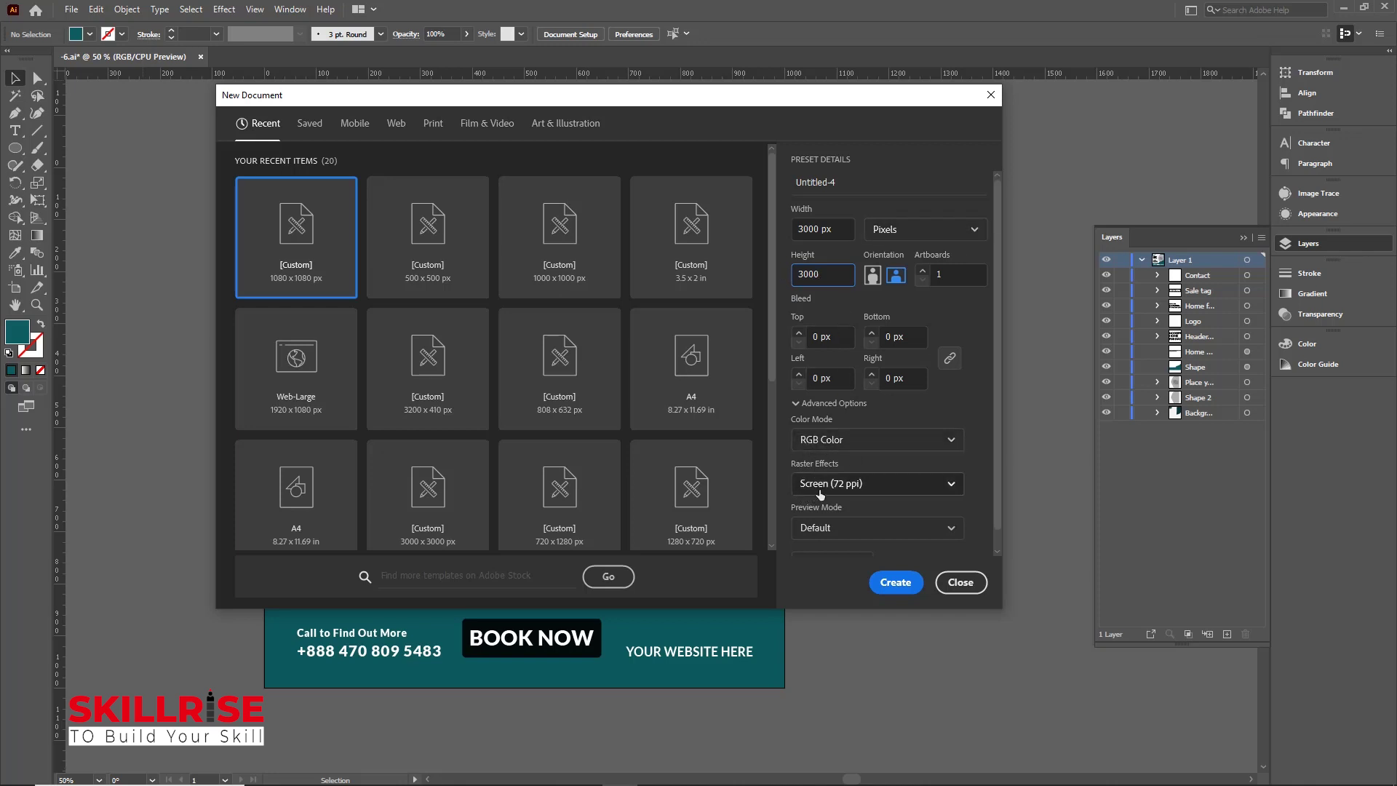
click(895, 584)
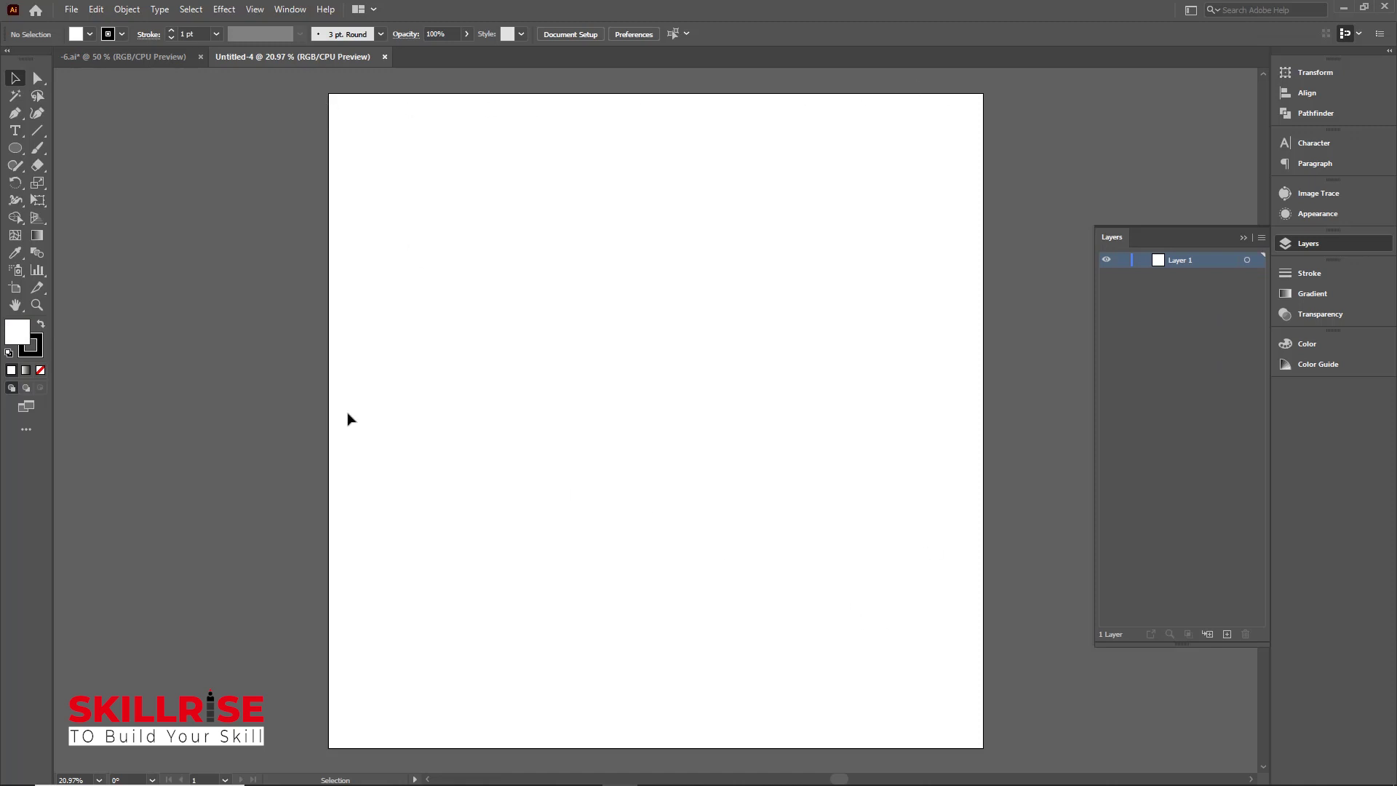
- Create a 3000 × 3000 px rectangle with the Rectangle tool
click(14, 150)
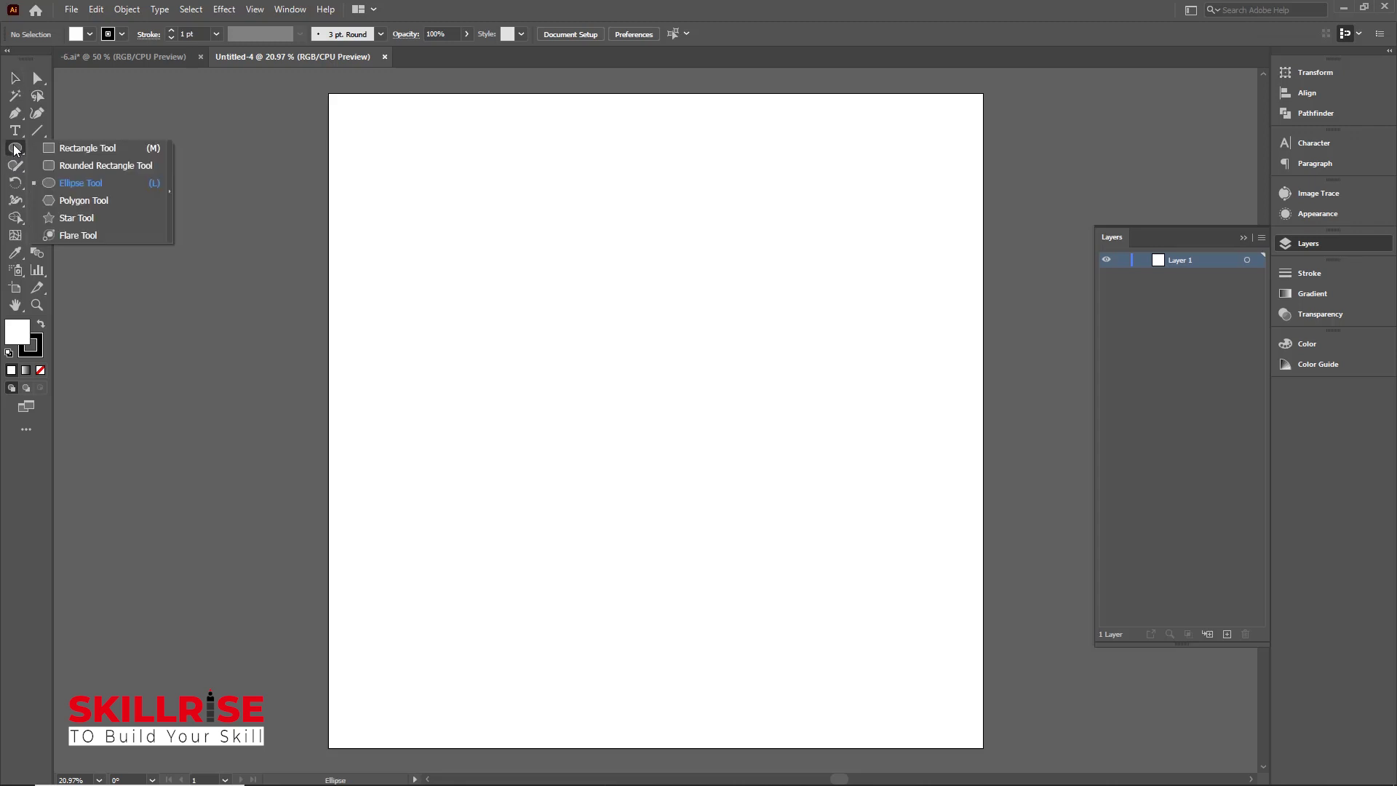
click(77, 147)
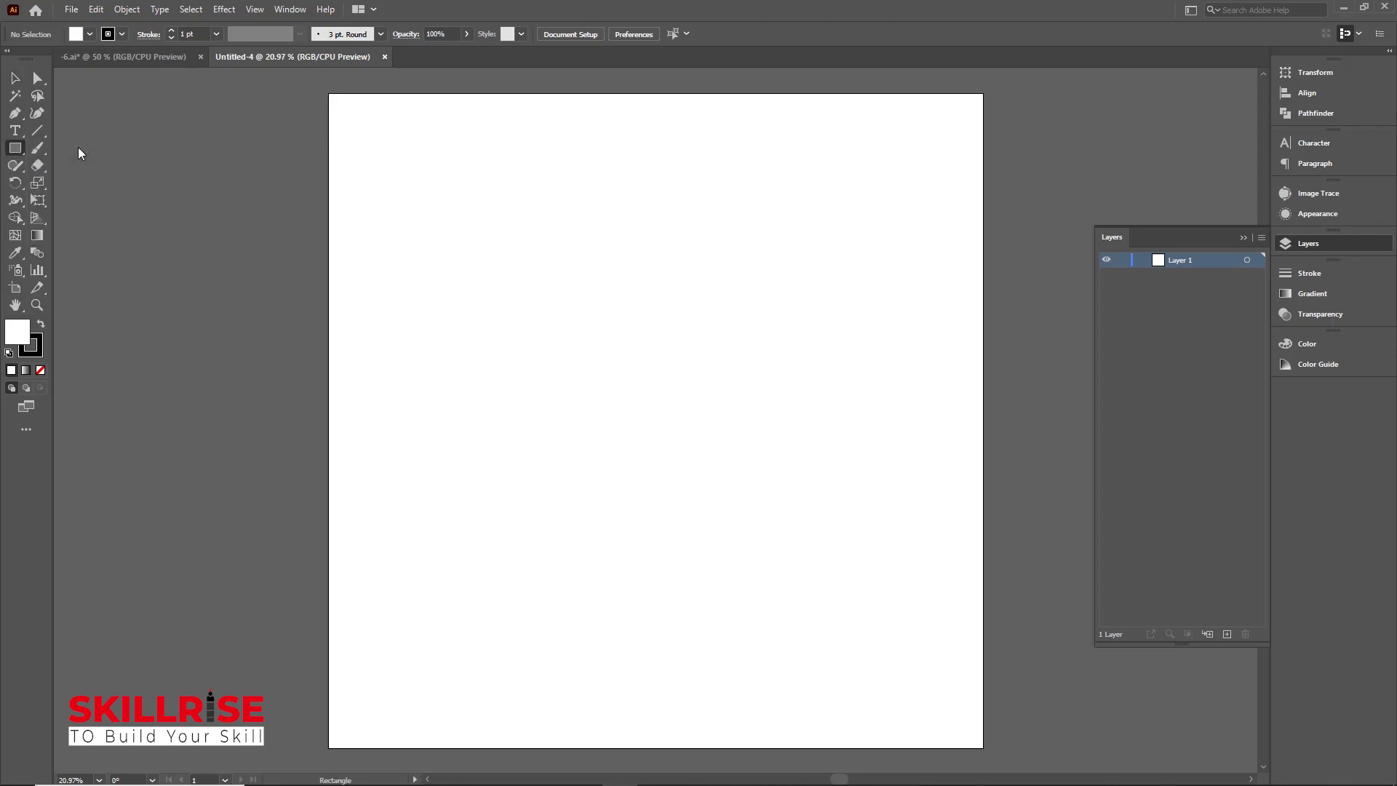
click(498, 290)
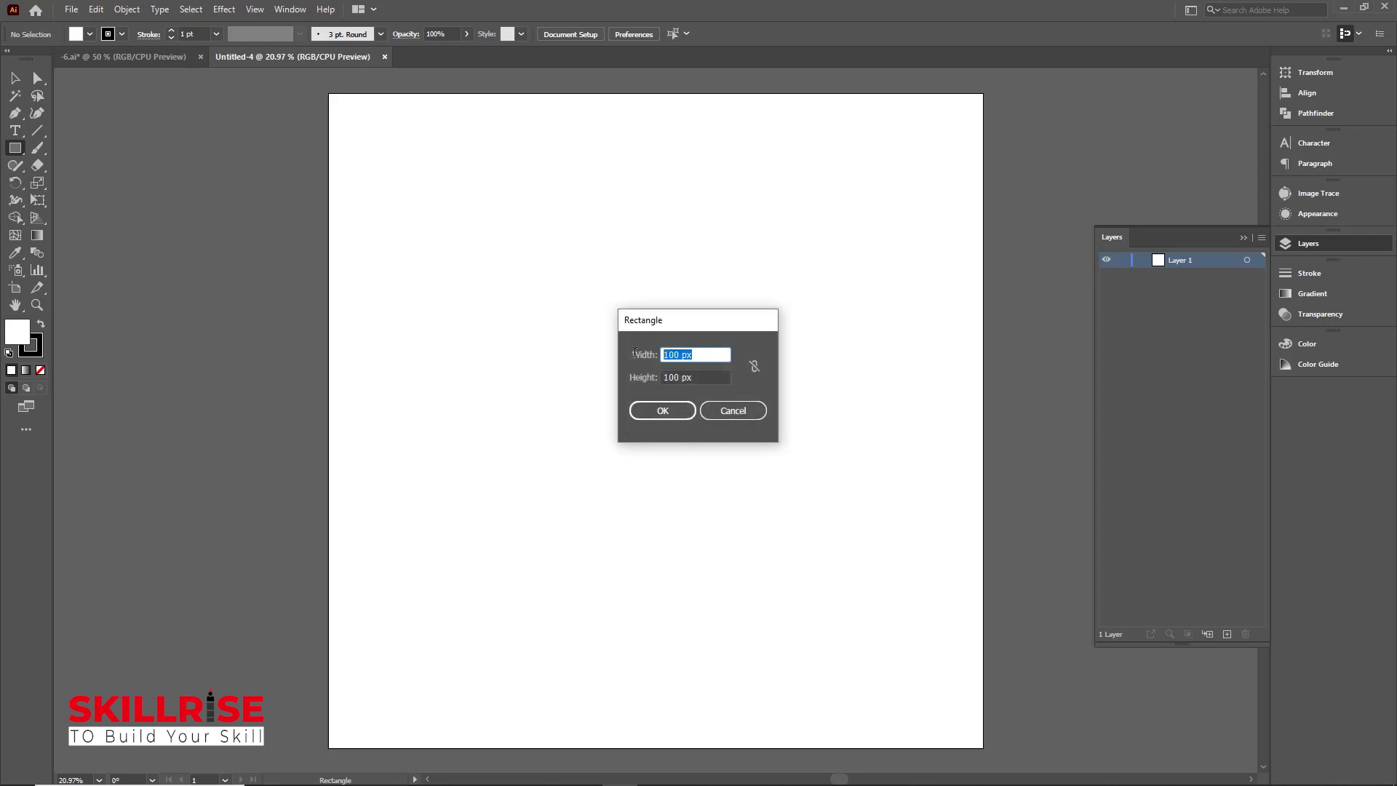
text(3000)
key(Tab)
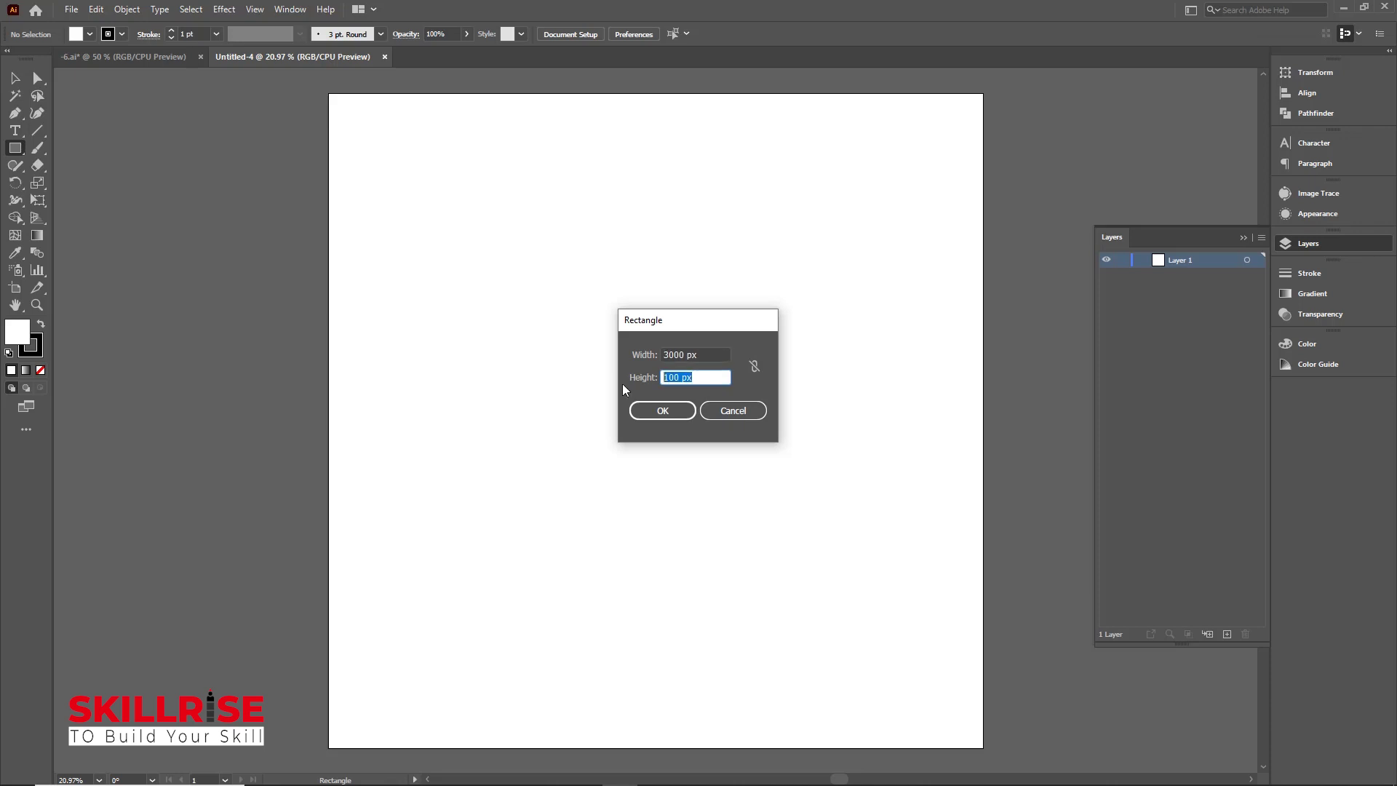
text(3000)
click(657, 412)
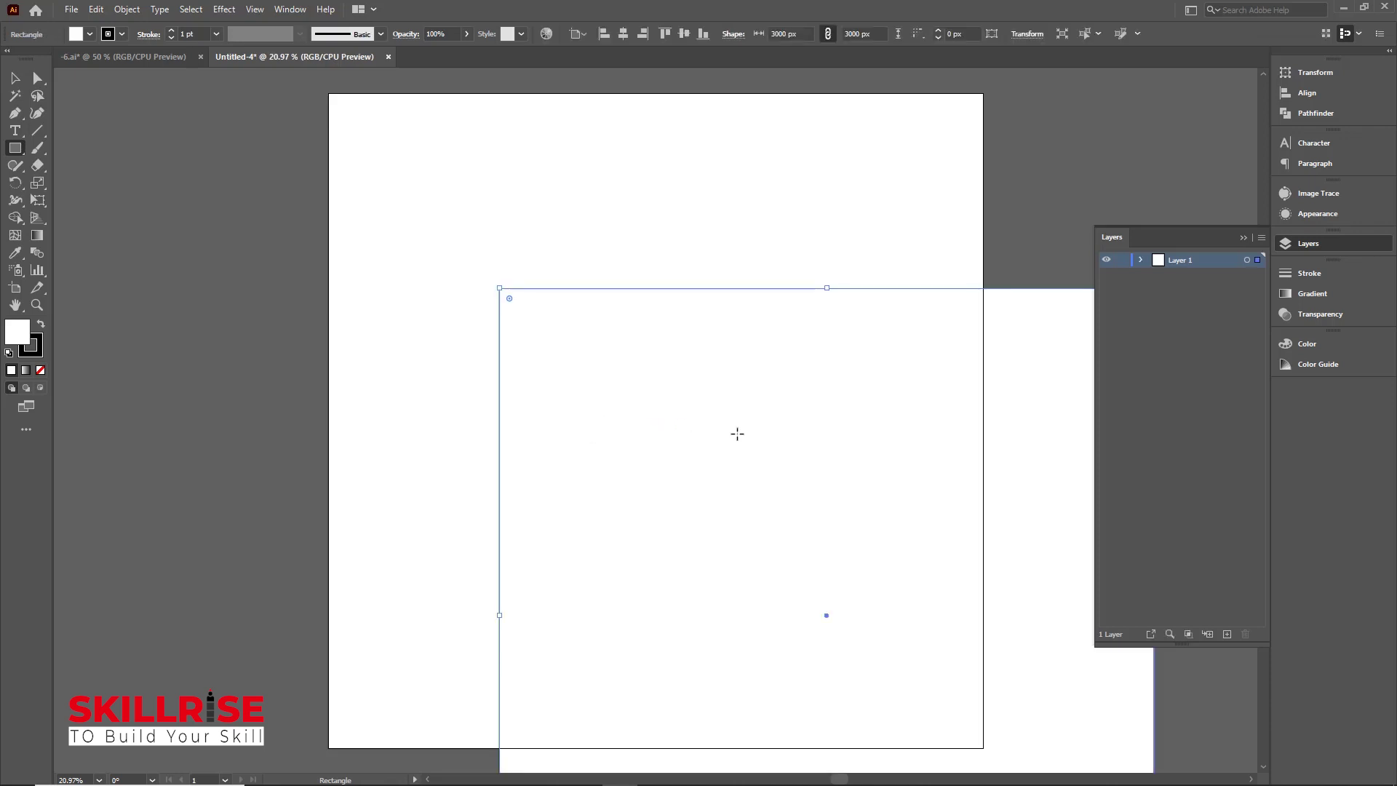
- Align the 3000 px square to the left and top edges of the artboard
click(15, 79)
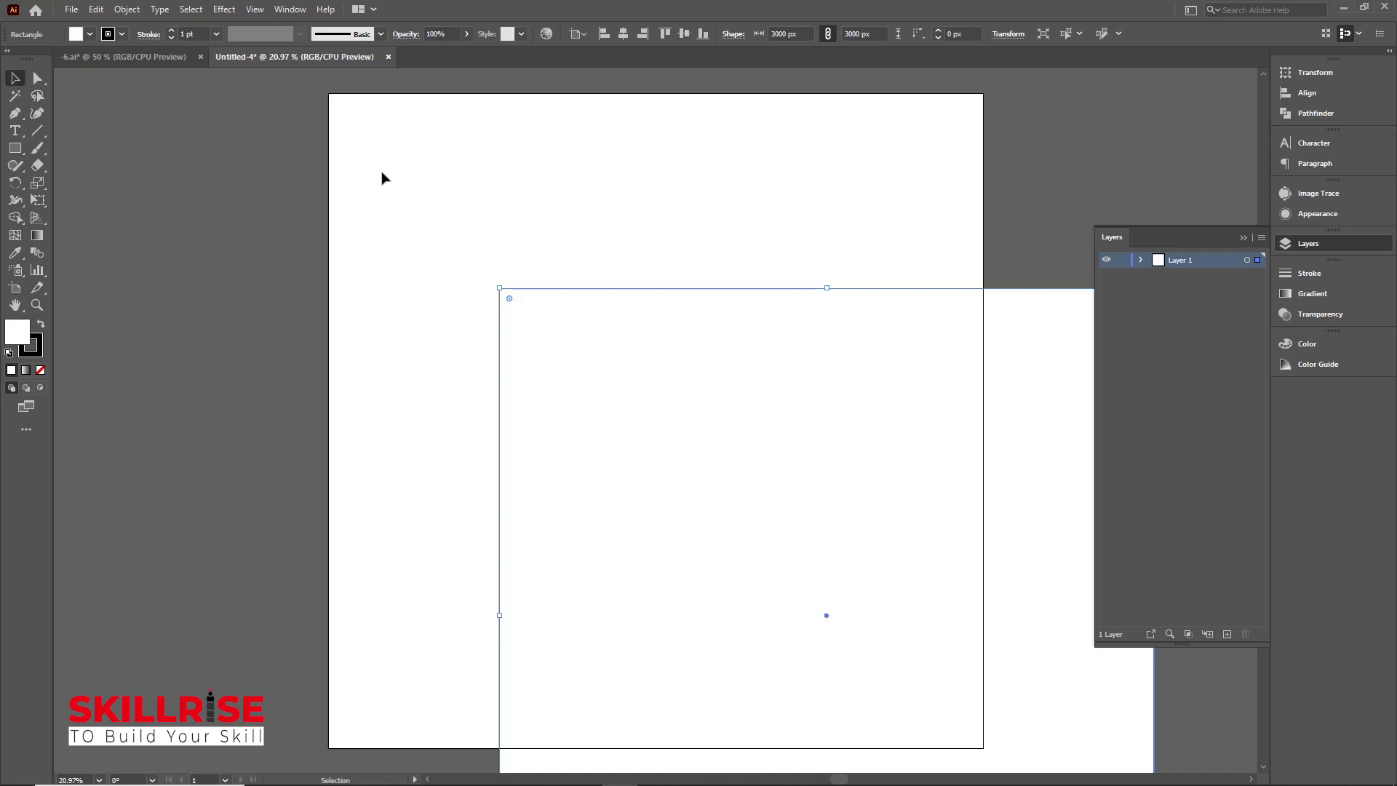
click(605, 32)
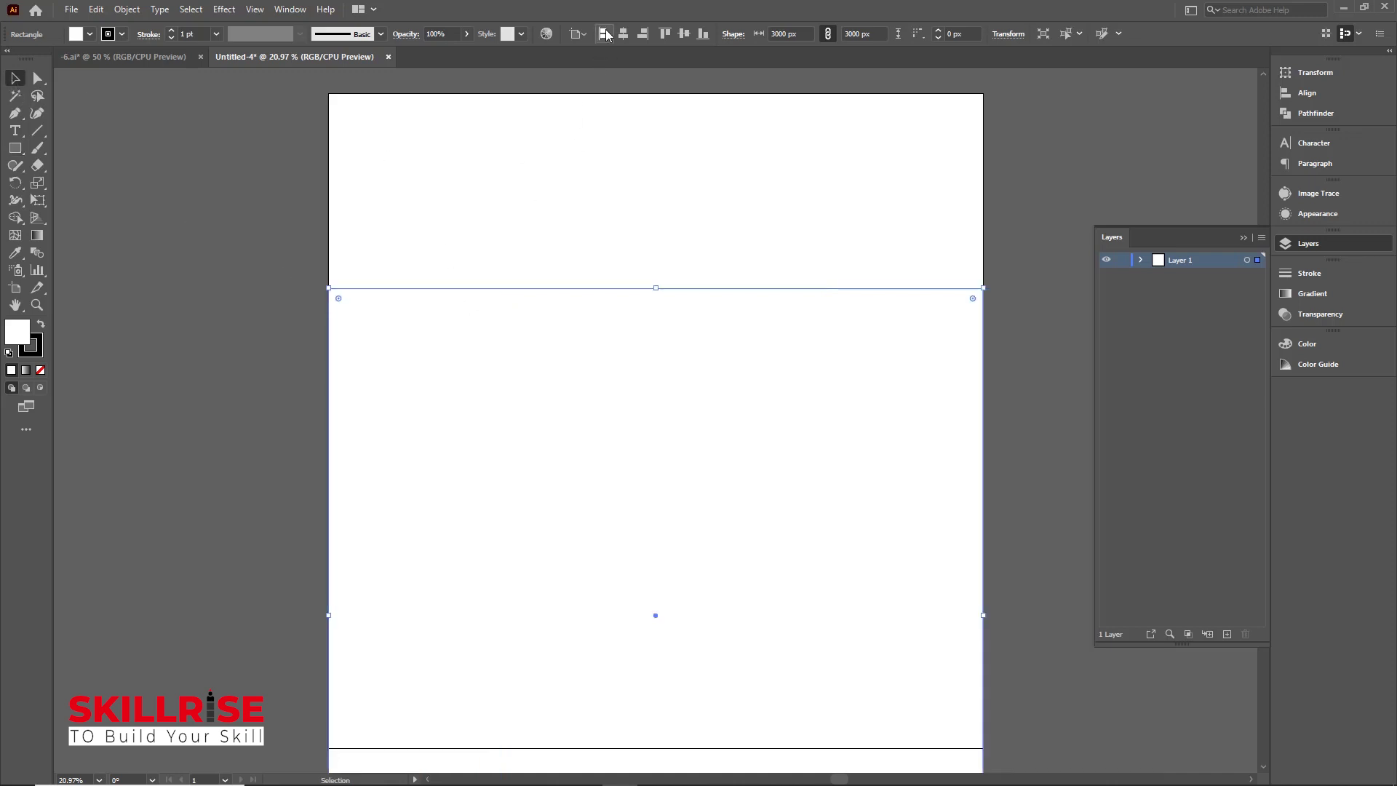
click(665, 33)
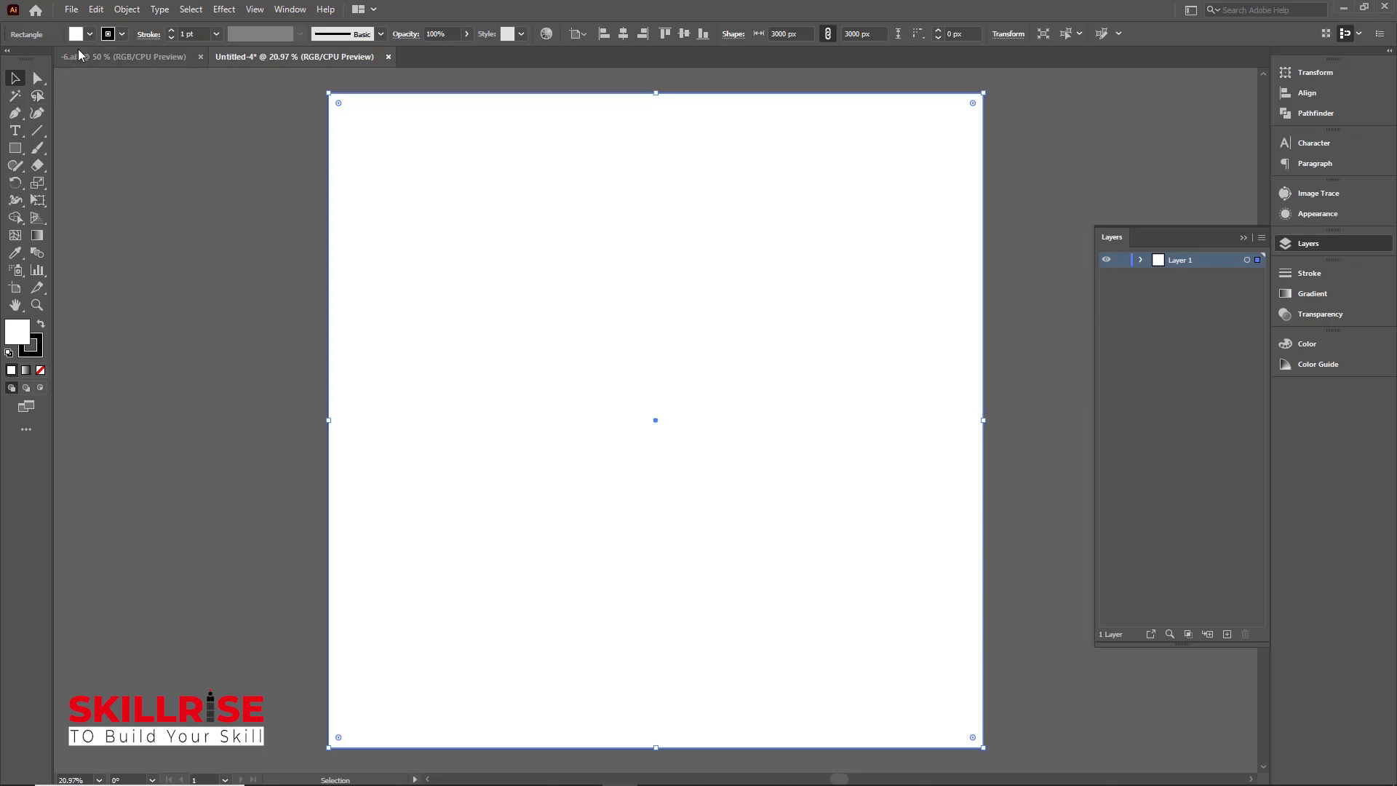
- Fill the background square with grey 8c8c8c, remove its stroke and deselect it
double_click(20, 333)
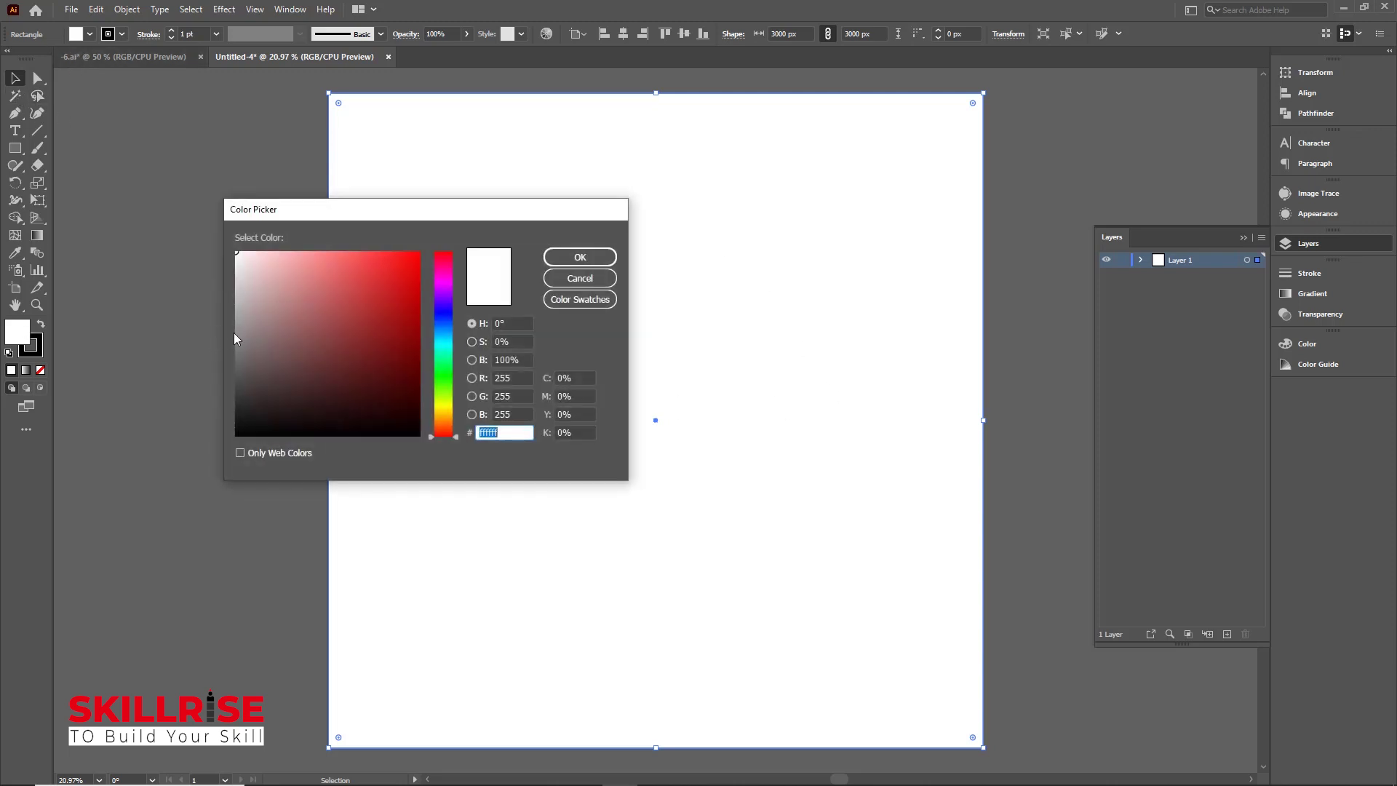
text(8c8c8c)
click(571, 259)
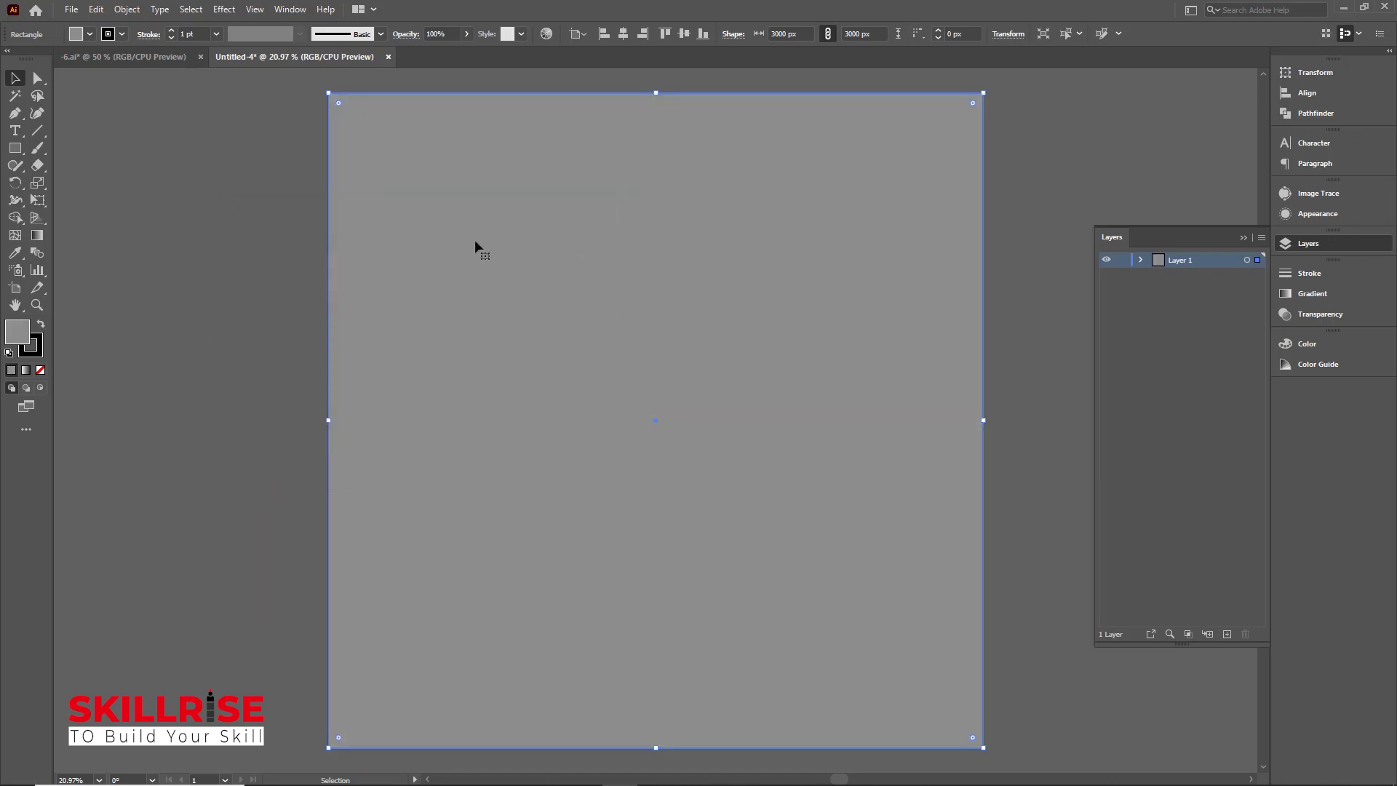
click(123, 34)
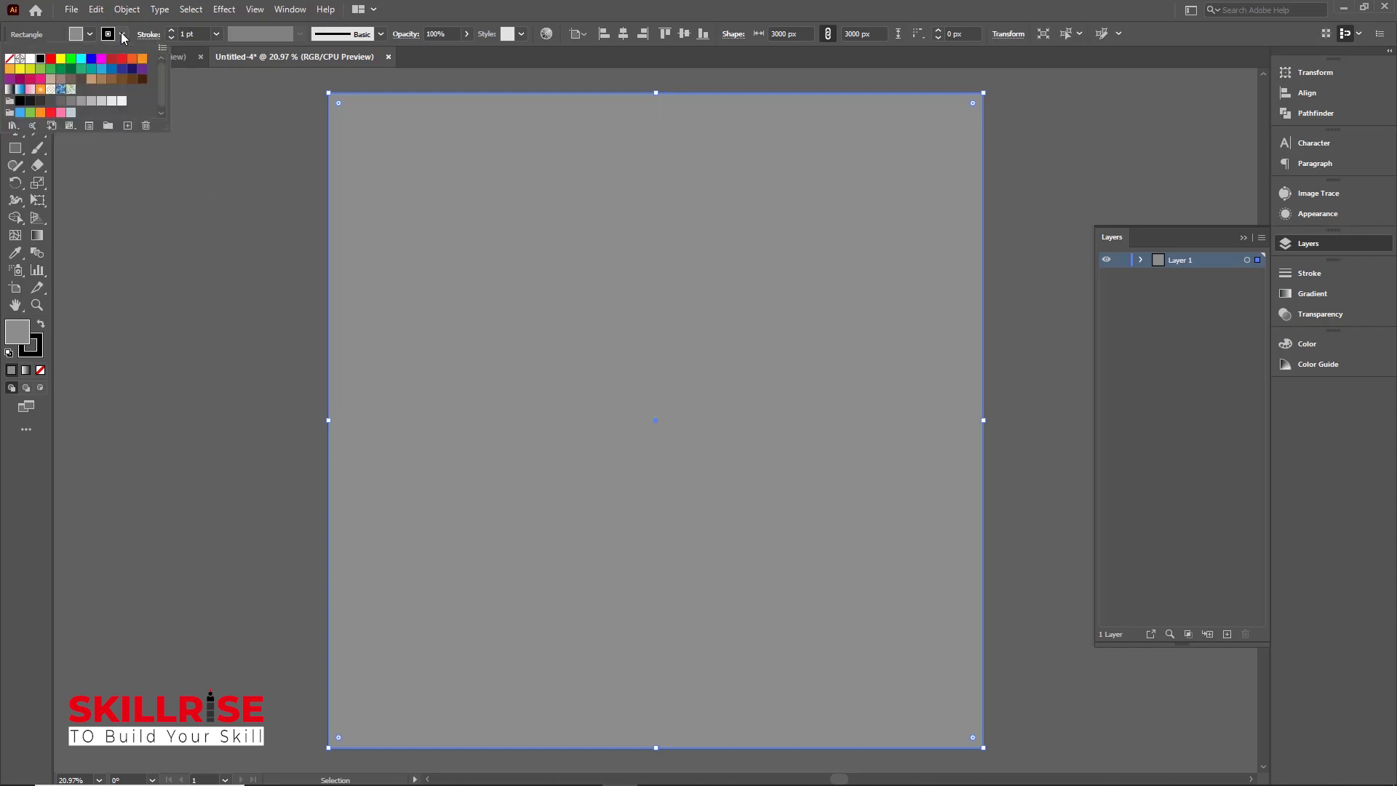
click(10, 59)
click(253, 151)
click(214, 216)
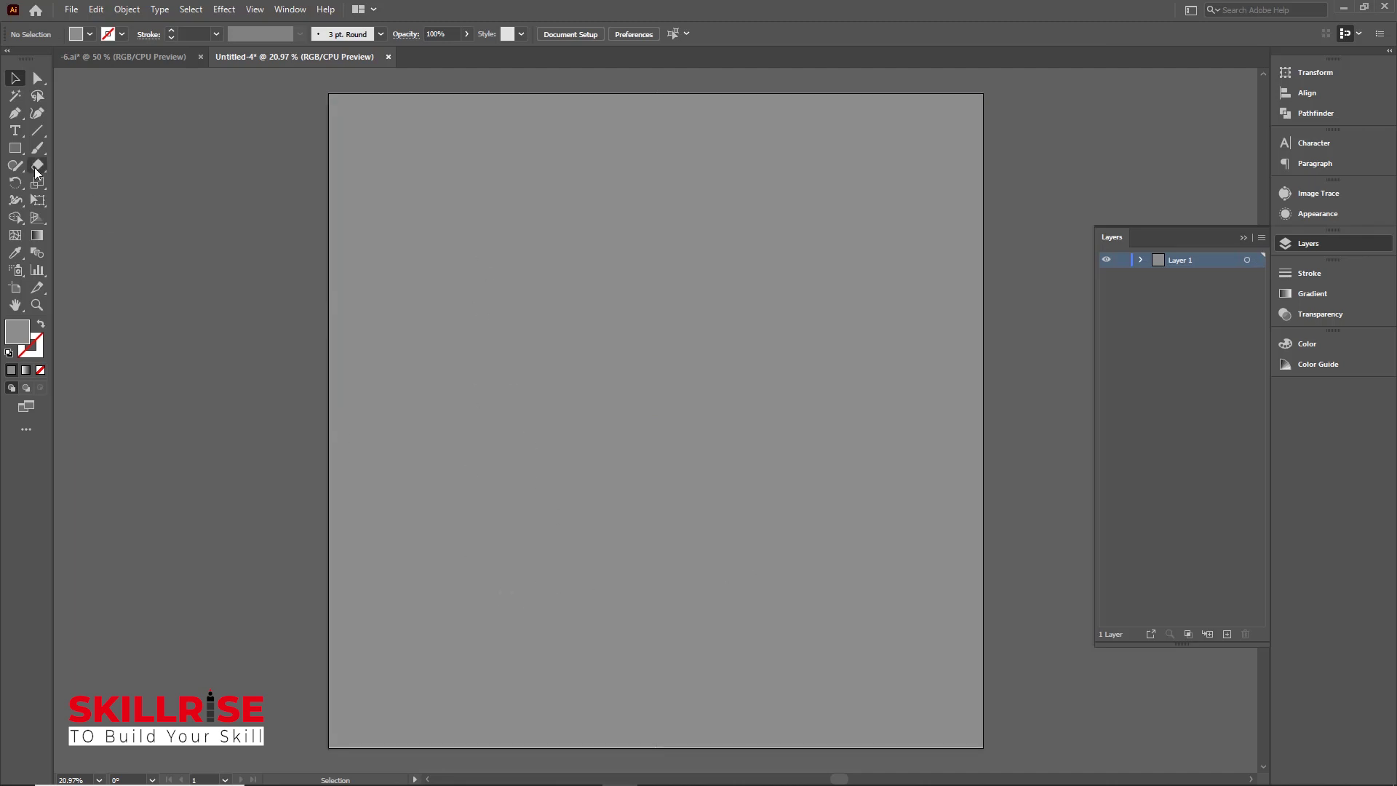
- Create a 2000 × 2000 px rectangle over the grey background
click(17, 151)
click(616, 353)
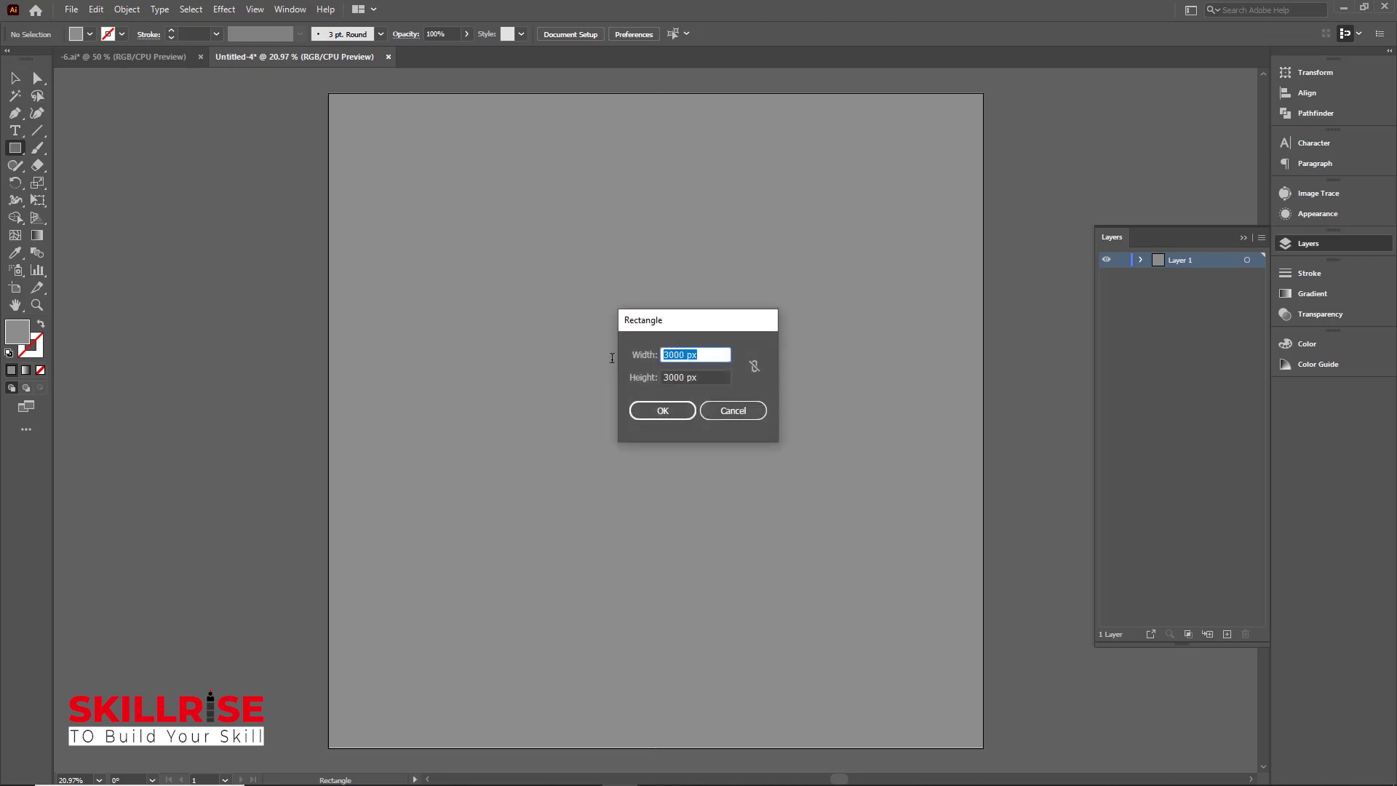
text(22)
text(000)
key(Tab)
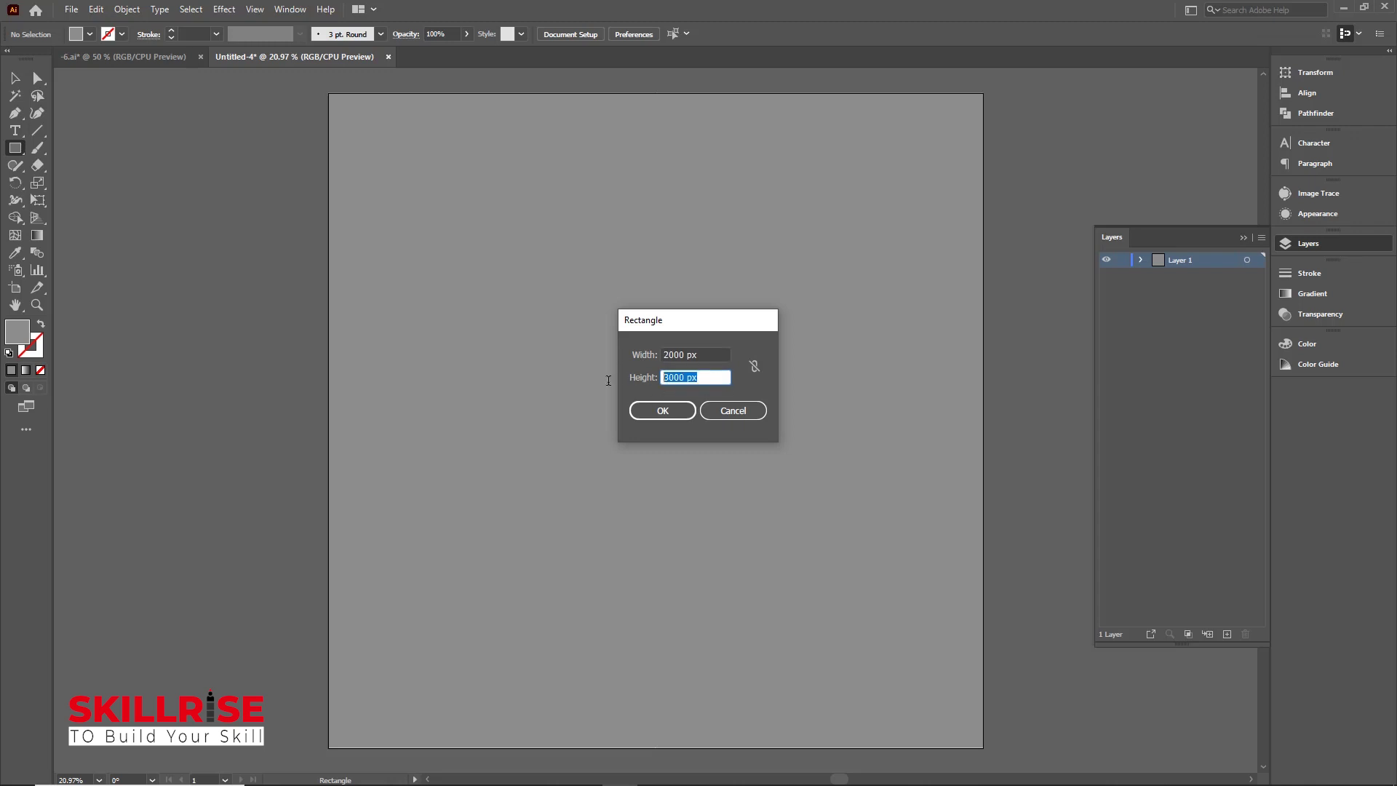
text(2000)
click(661, 412)
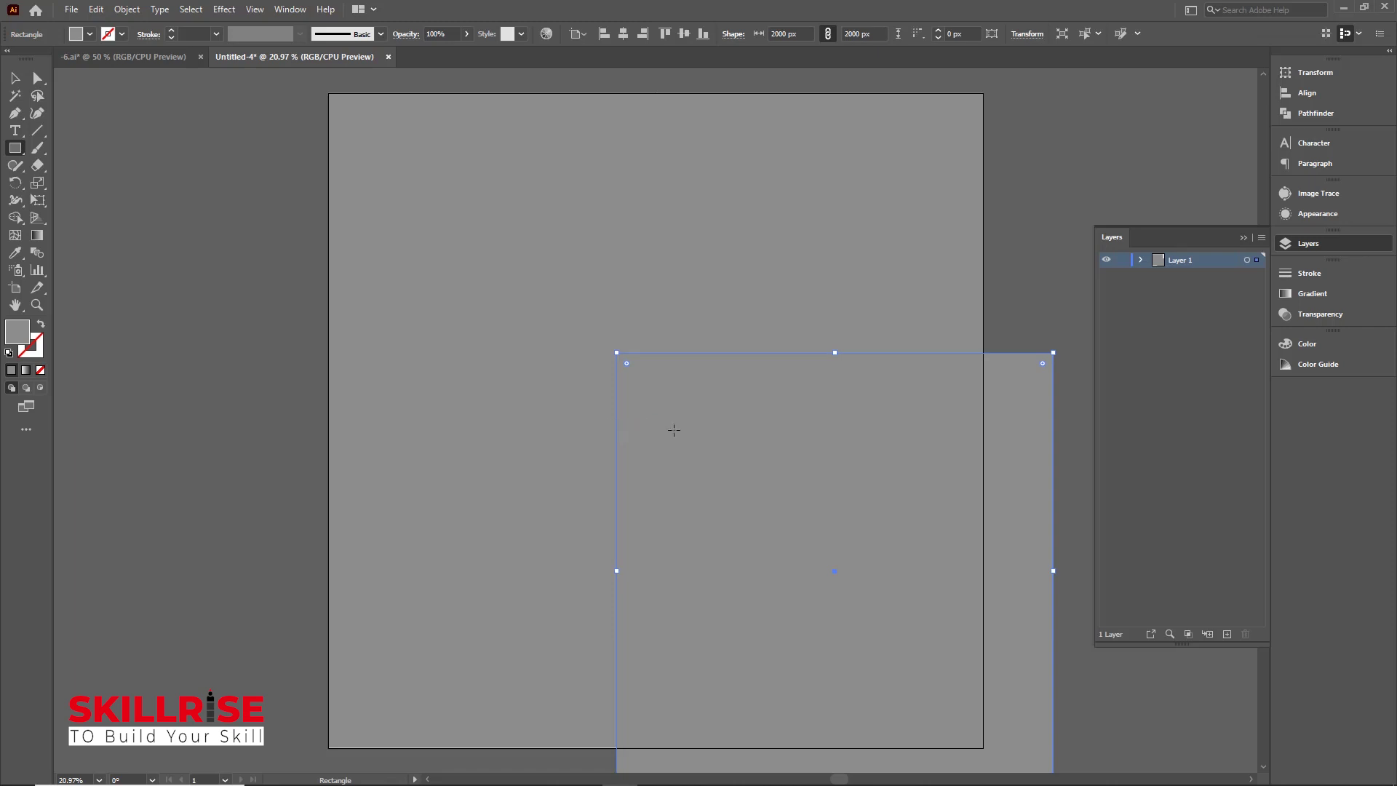
- Fill the 2000 px square with white and centre it horizontally and vertically on the artboard
click(90, 34)
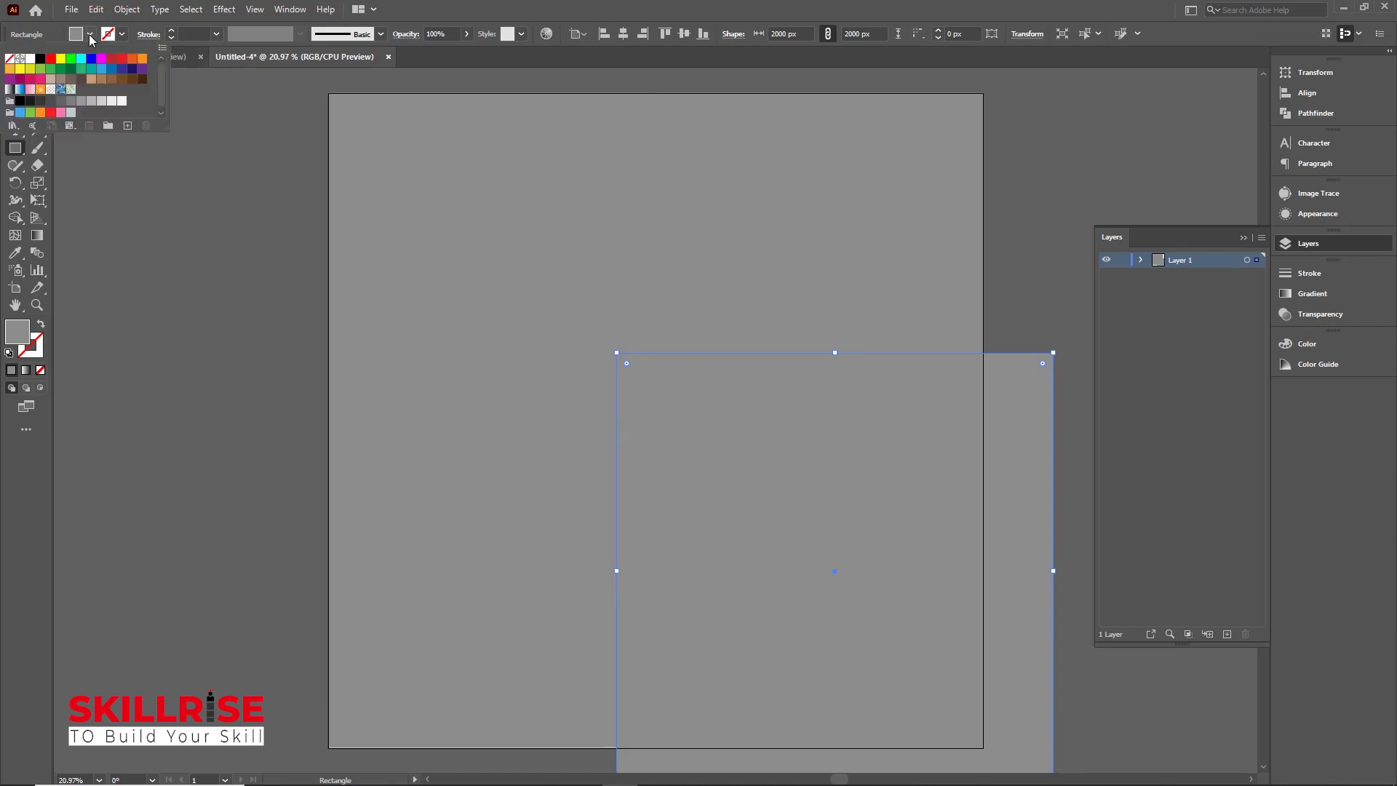
click(29, 59)
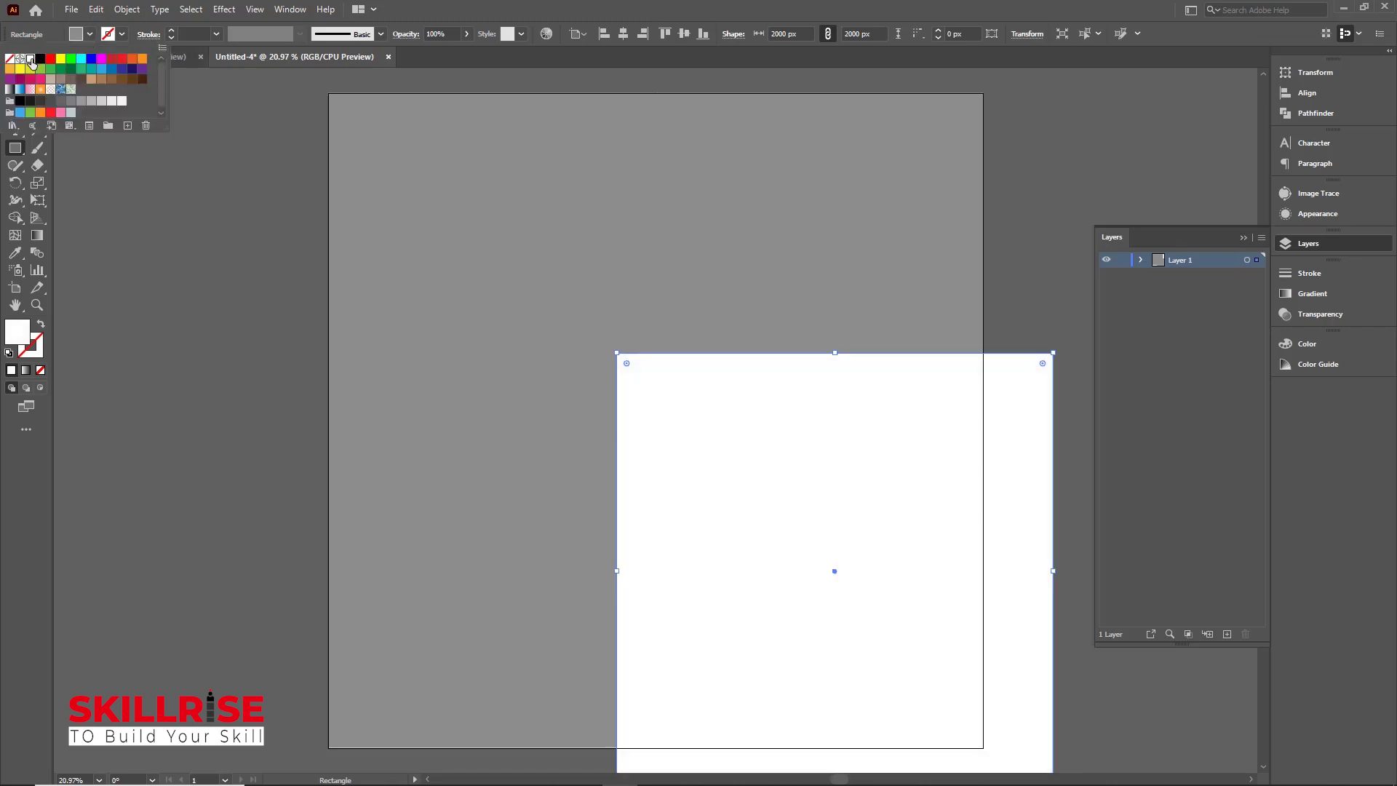
key(Escape)
click(623, 34)
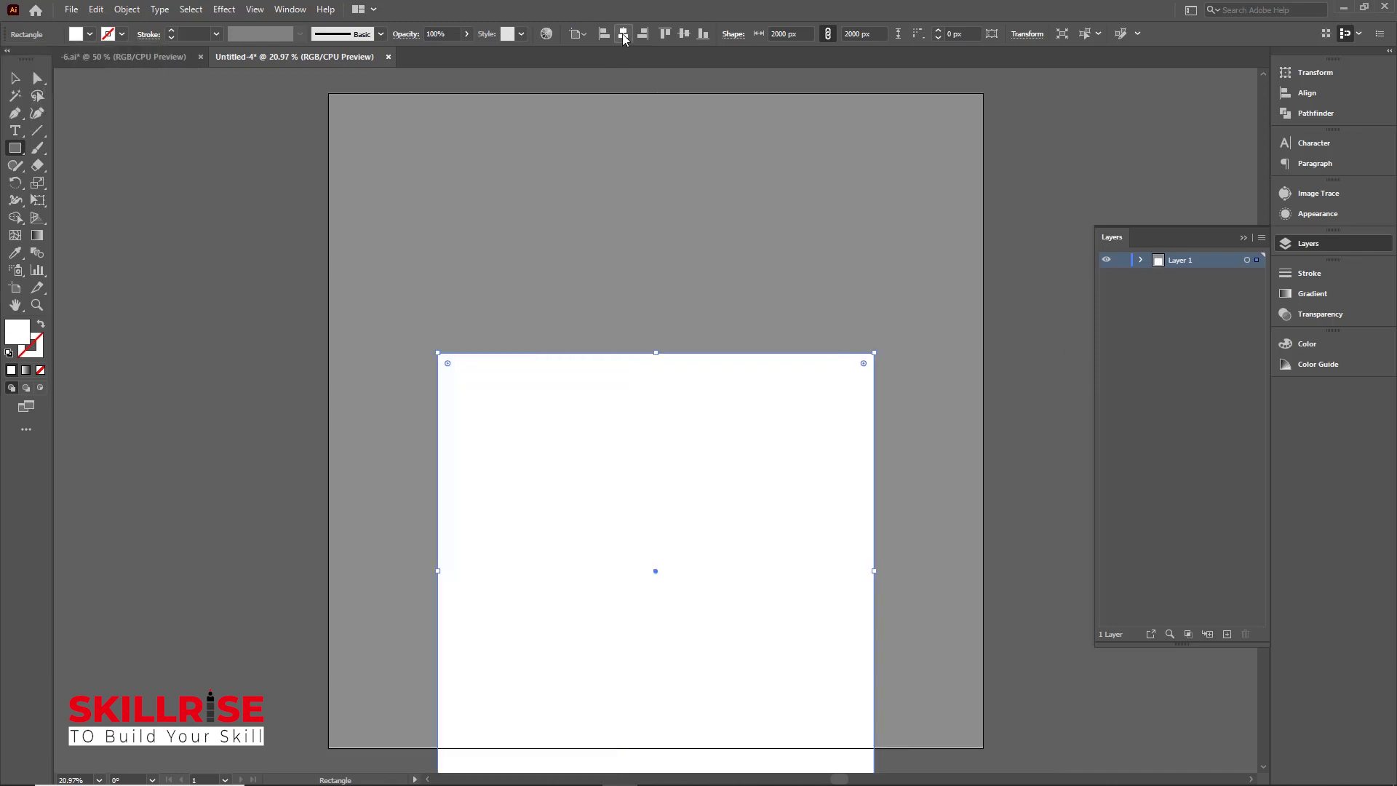
click(684, 33)
click(14, 78)
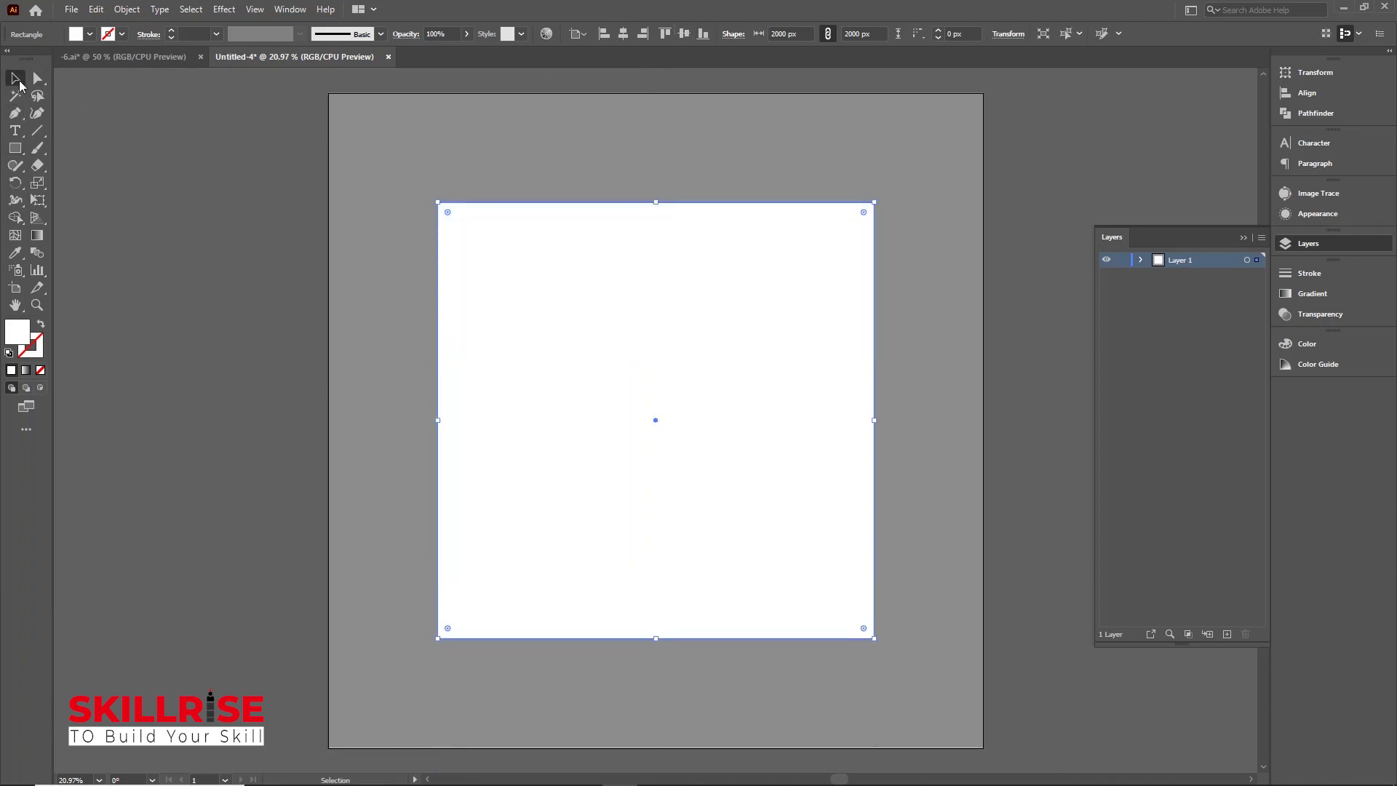
click(155, 177)
scroll(277, 564, down, 1)
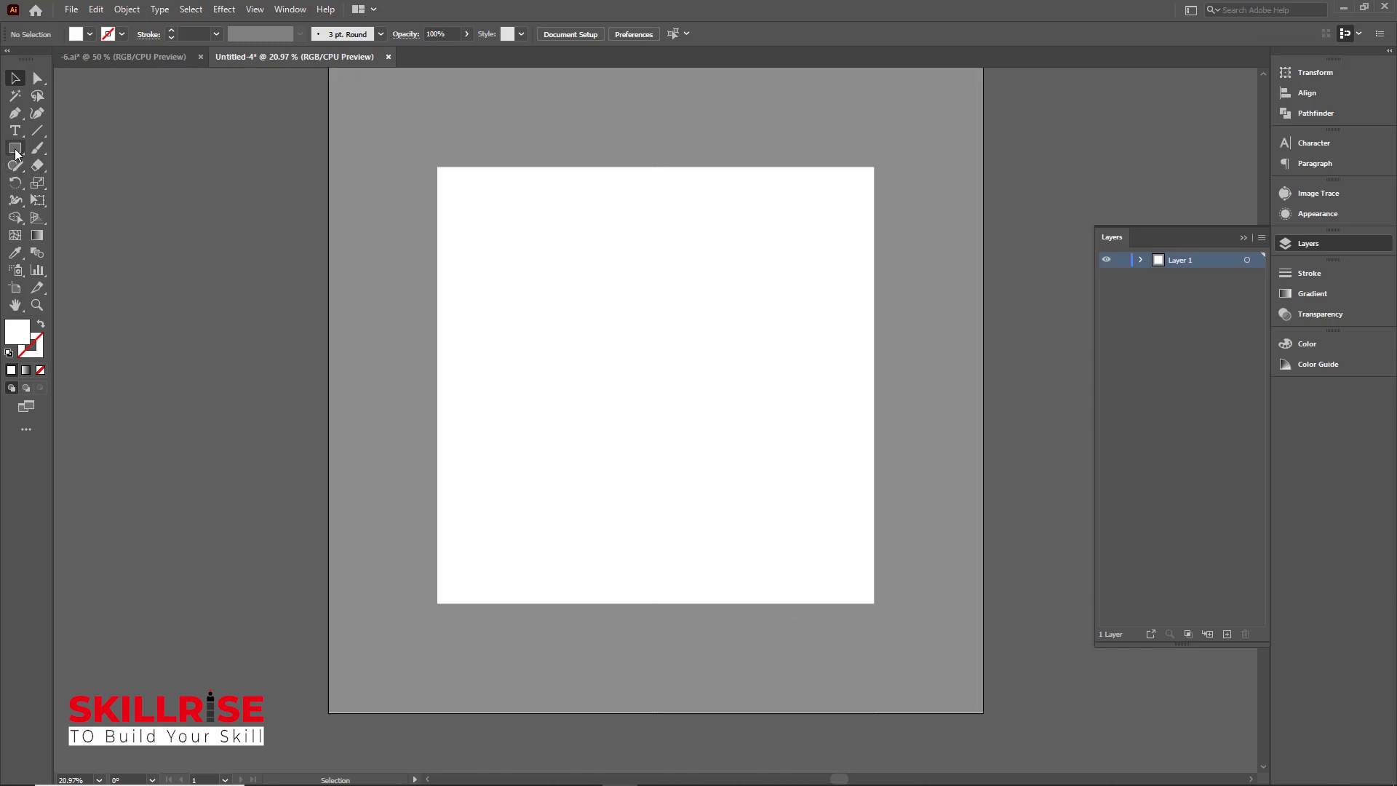
- Draw a 2000 × 155 px rectangle directly below the white square and curve the middle of its lower edge upward
drag(15, 148, 57, 147)
mouse_move(436, 603)
mouse_down()
mouse_move(873, 624)
mouse_move(872, 638)
mouse_up()
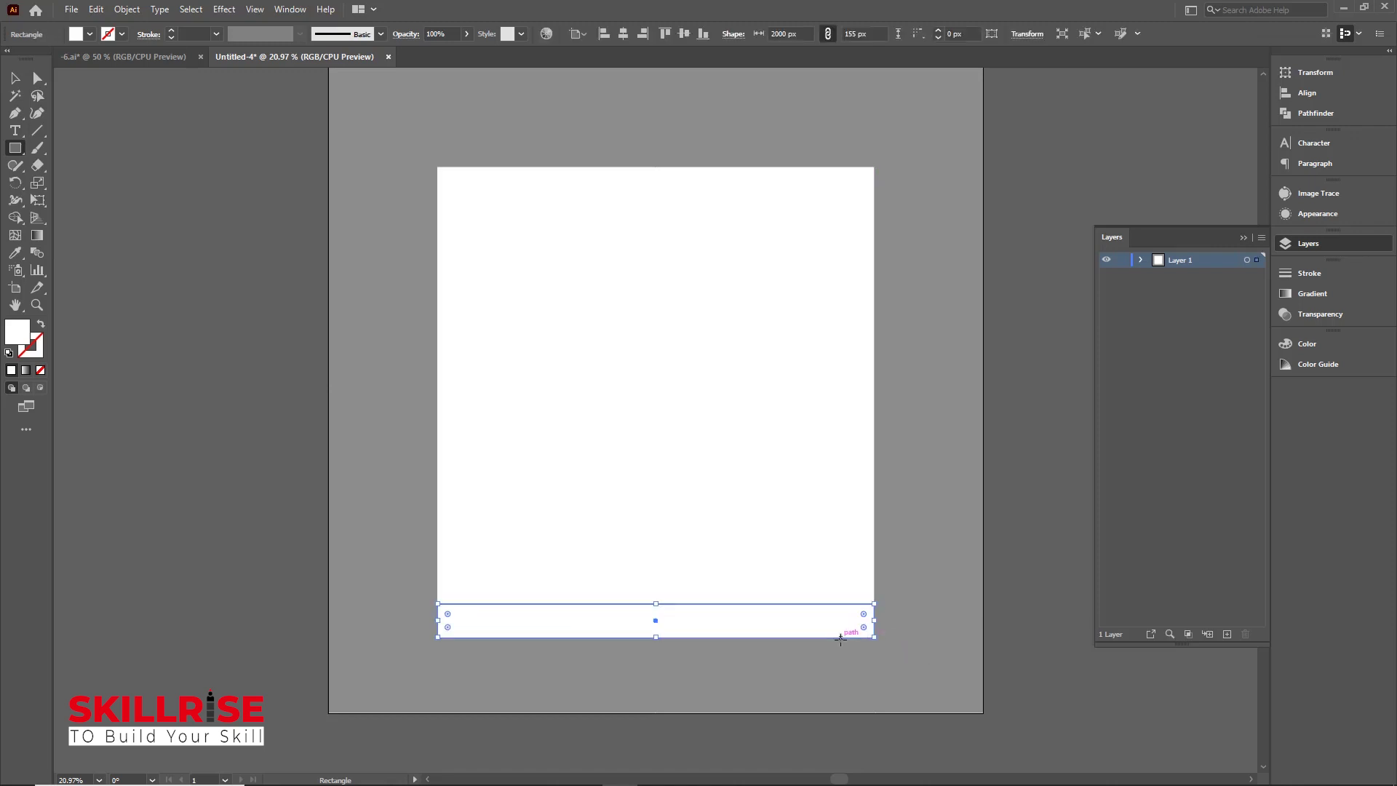
click(38, 116)
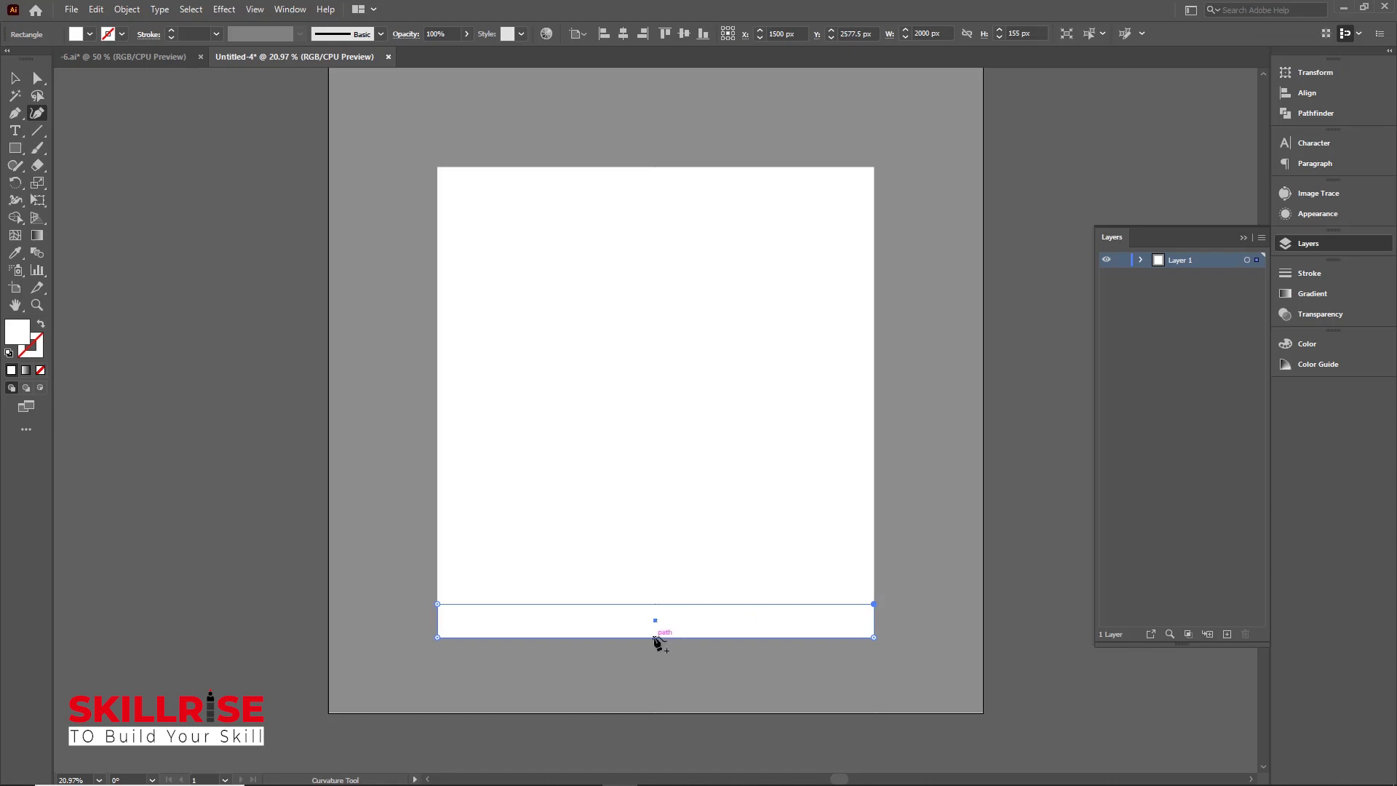
drag(655, 638, 656, 620)
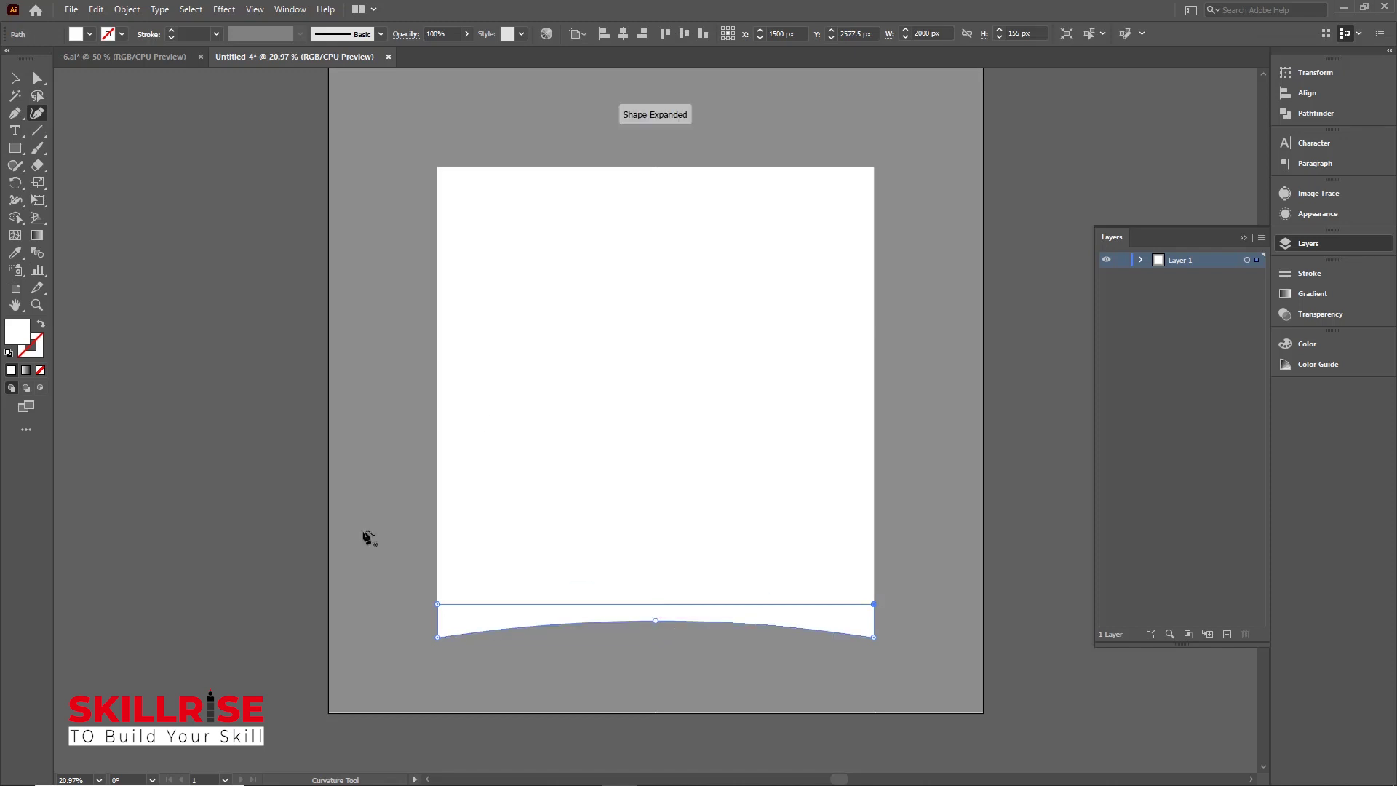
- Fill the curved strip with a vertical white-to-black linear gradient at about 90°, dark along the white square's lower edge
click(27, 371)
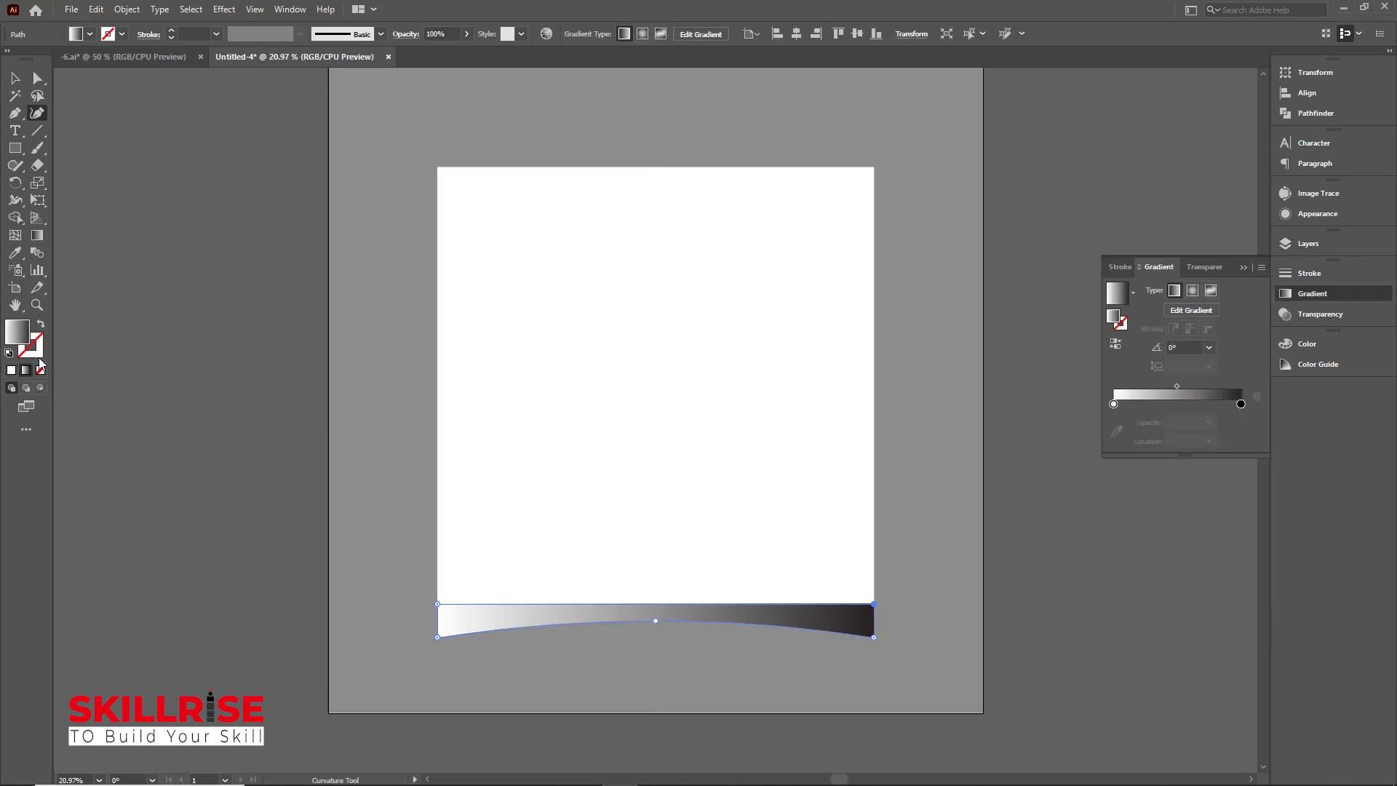
click(36, 237)
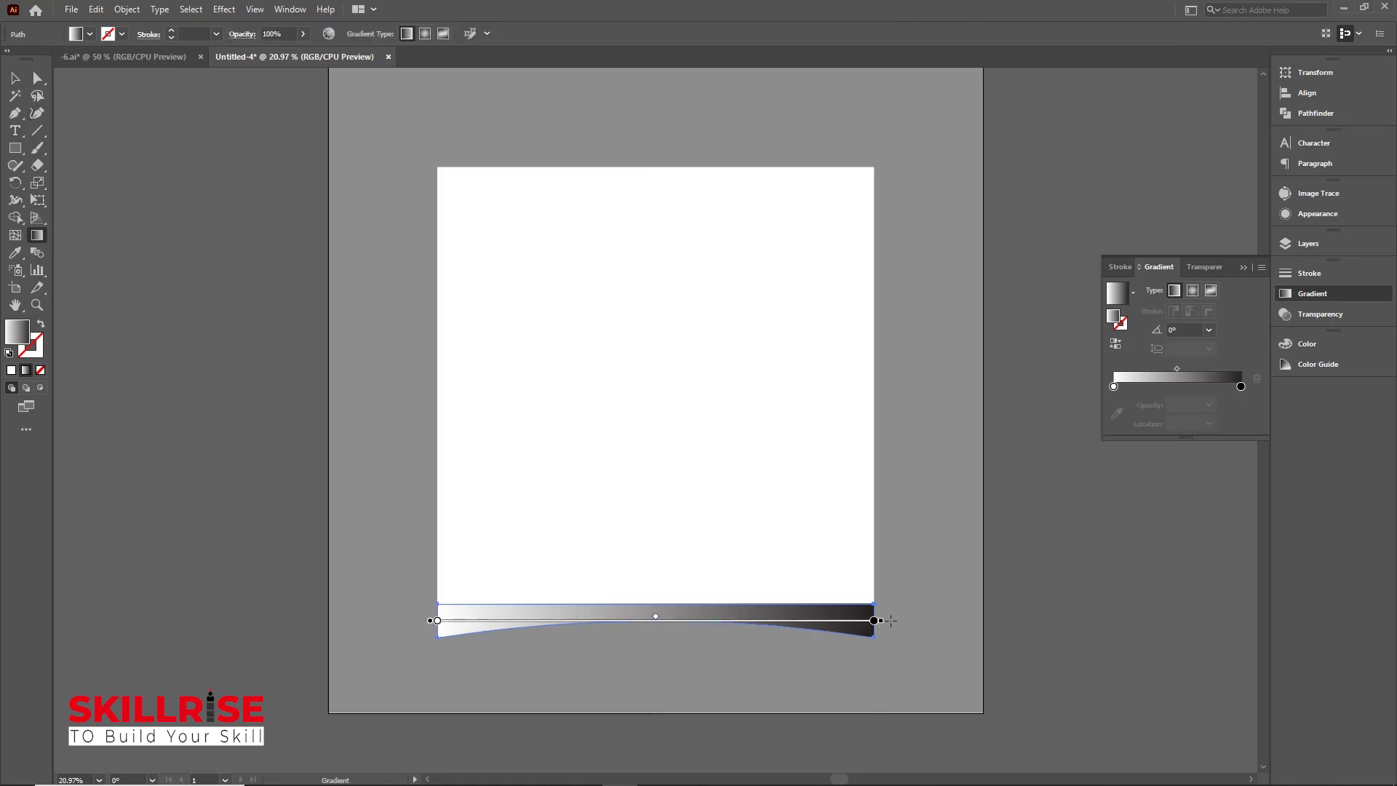
mouse_move(891, 621)
mouse_down()
mouse_move(701, 505)
mouse_move(438, 456)
mouse_up()
drag(657, 183, 656, 586)
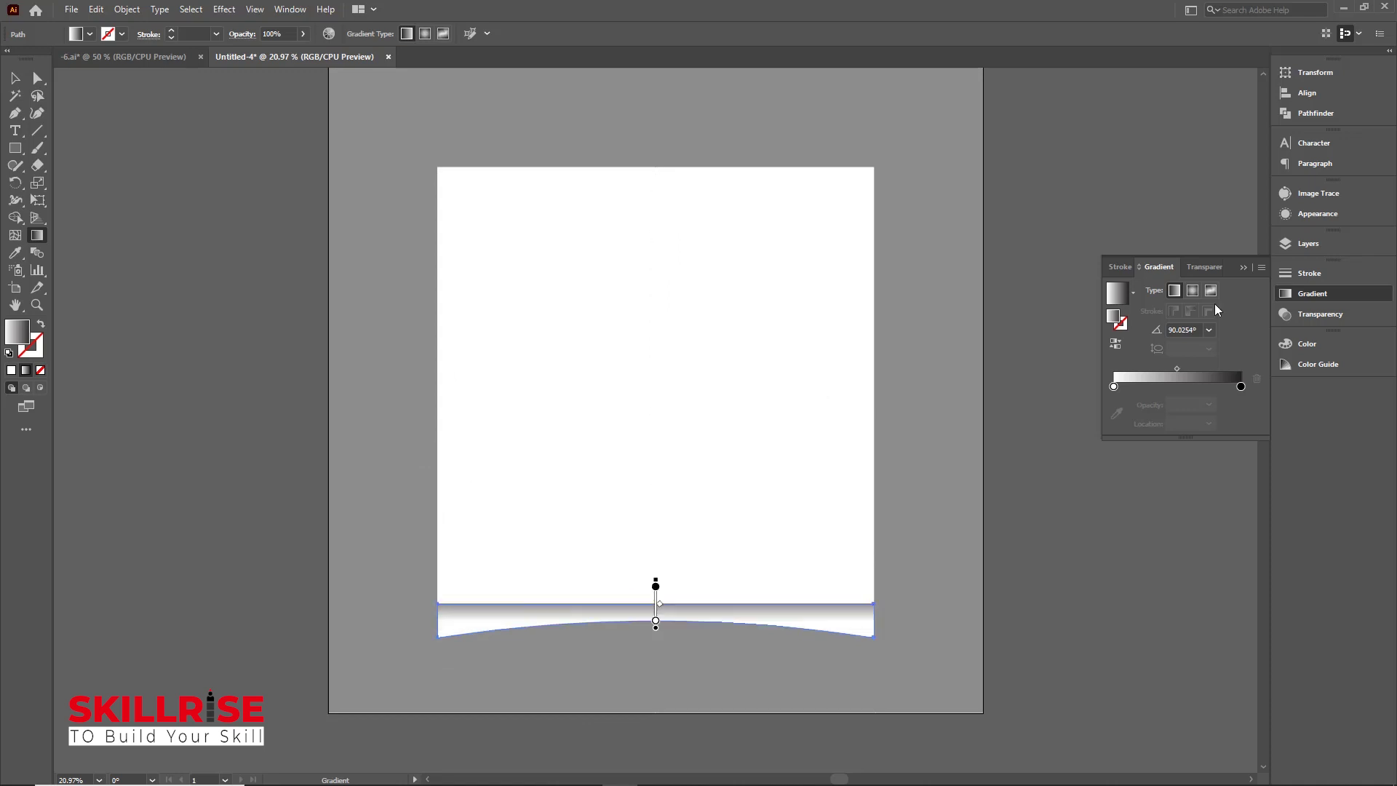
- Set the gradient strip's blend mode to Multiply and deselect it
click(1208, 267)
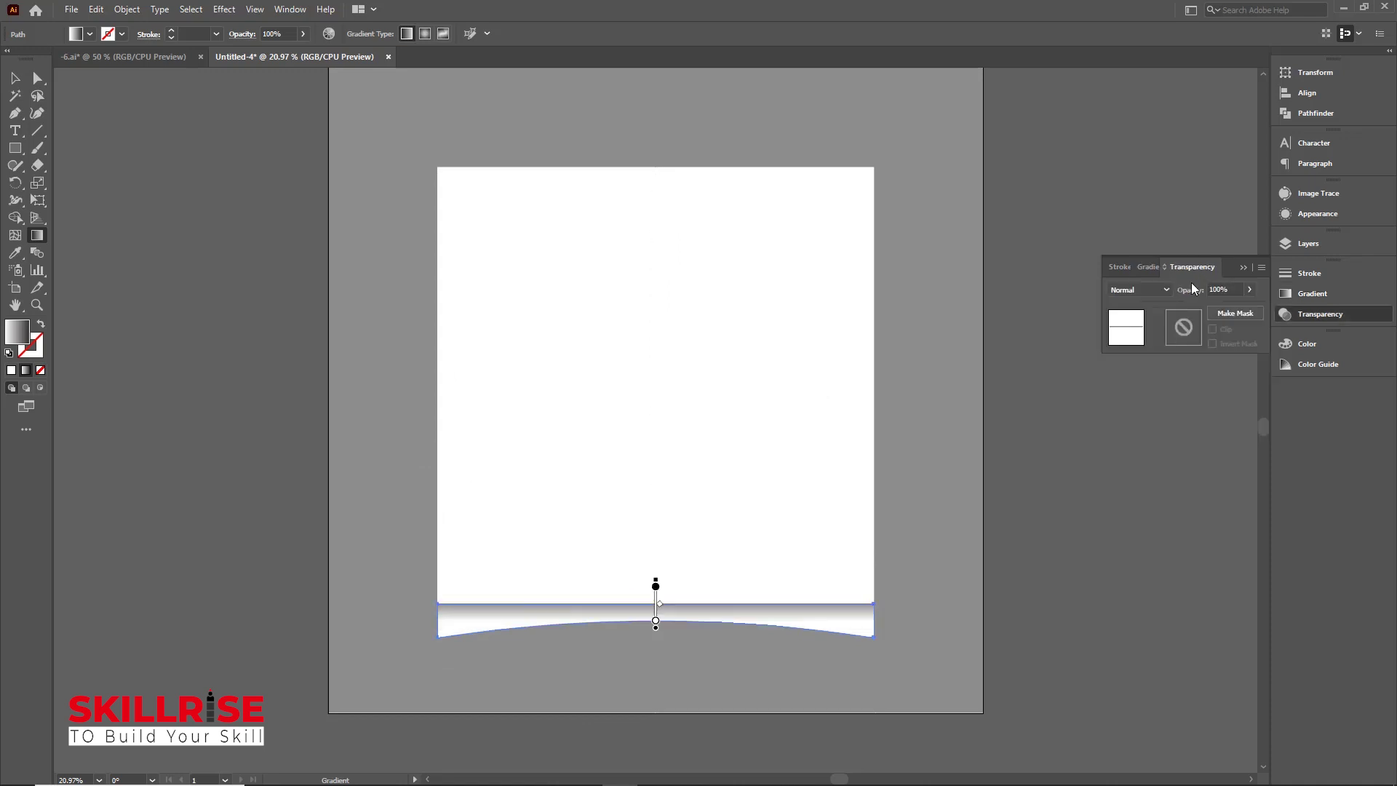
click(1167, 290)
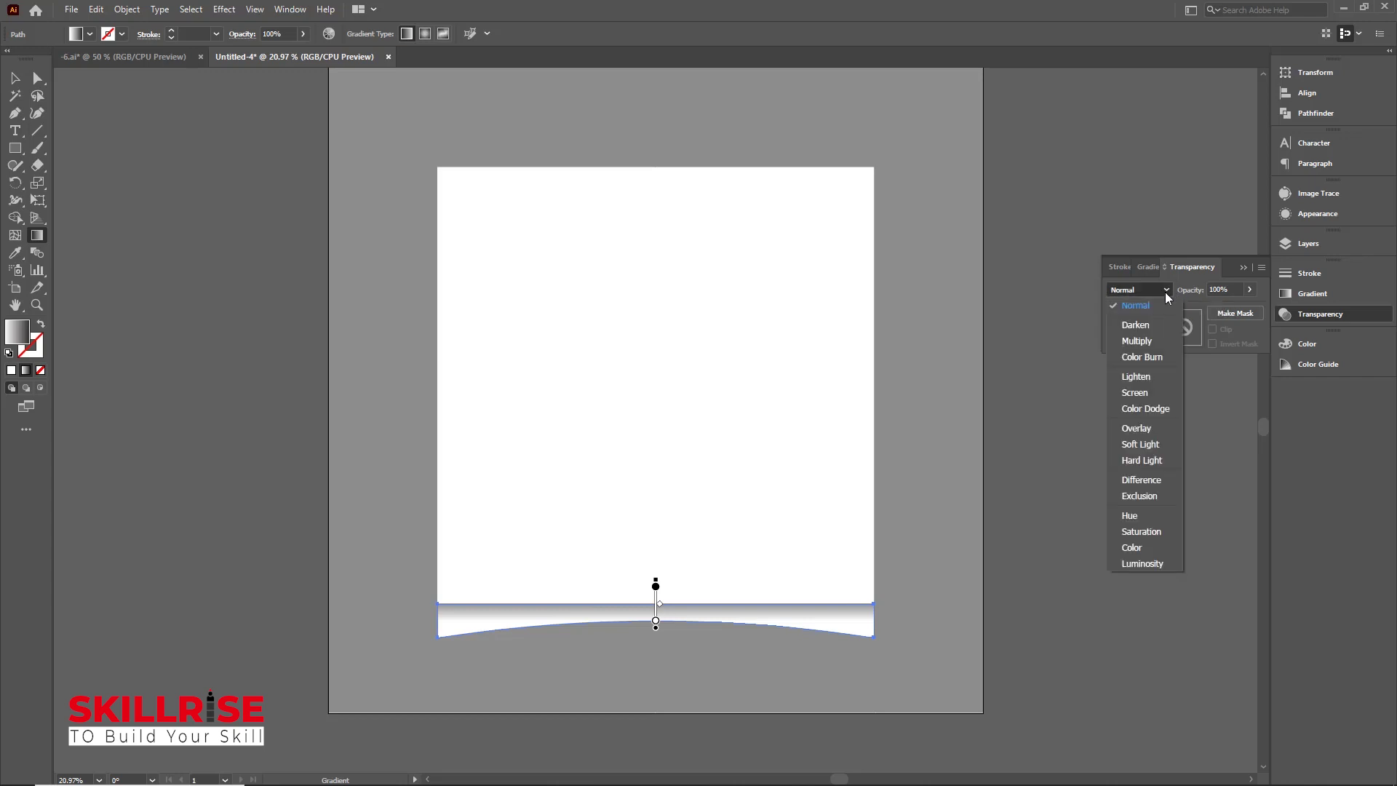
click(1142, 342)
click(16, 79)
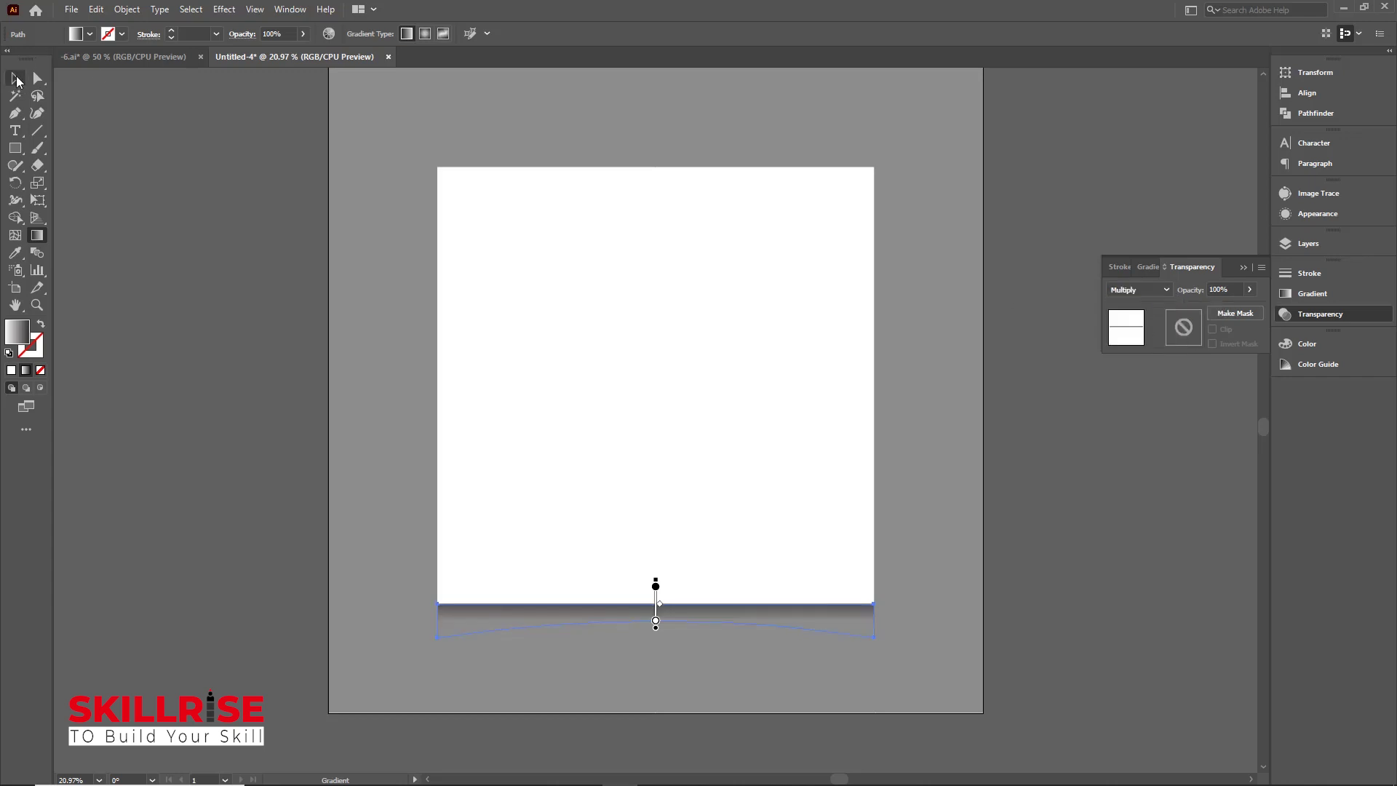
click(801, 643)
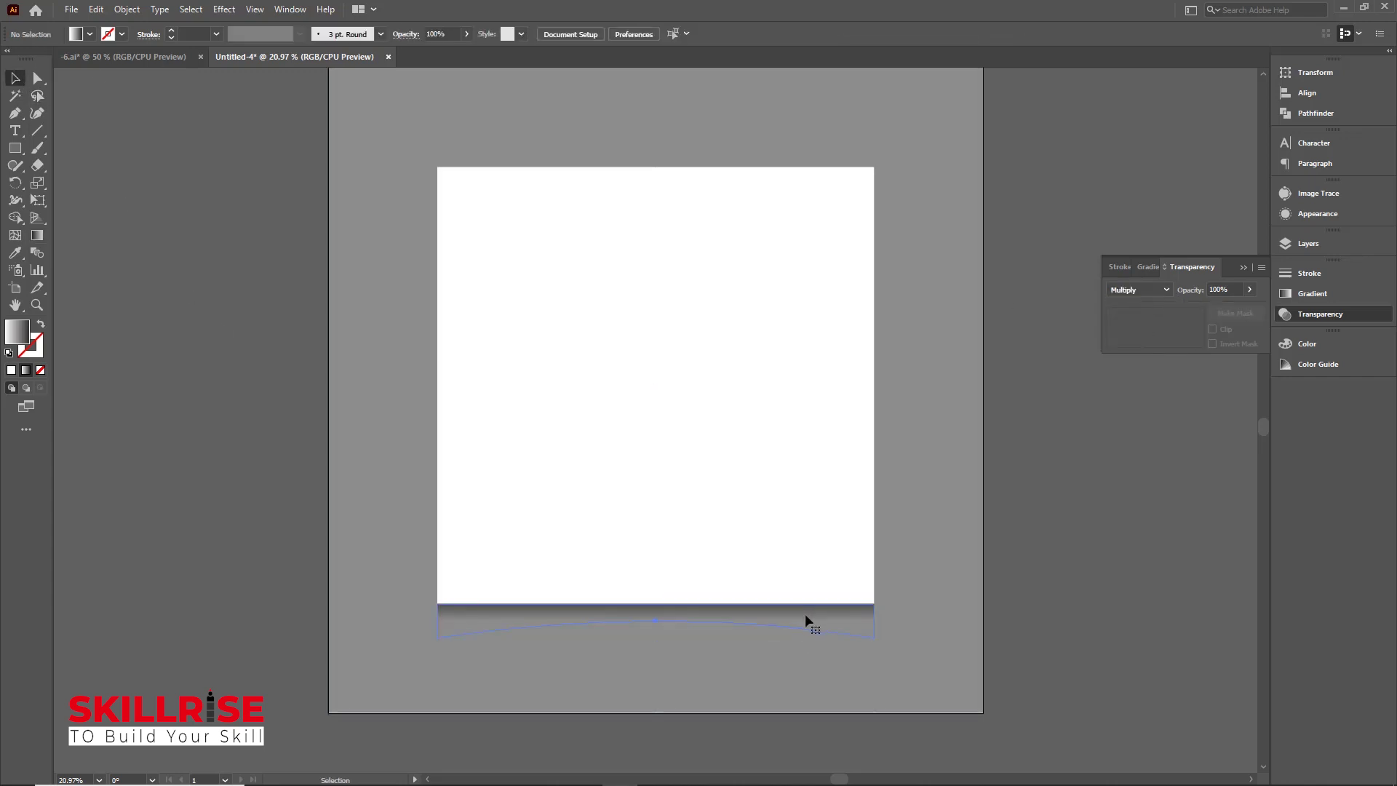
- Reorder the shadow path beneath the white square and above the grey background in Layer 1
click(806, 618)
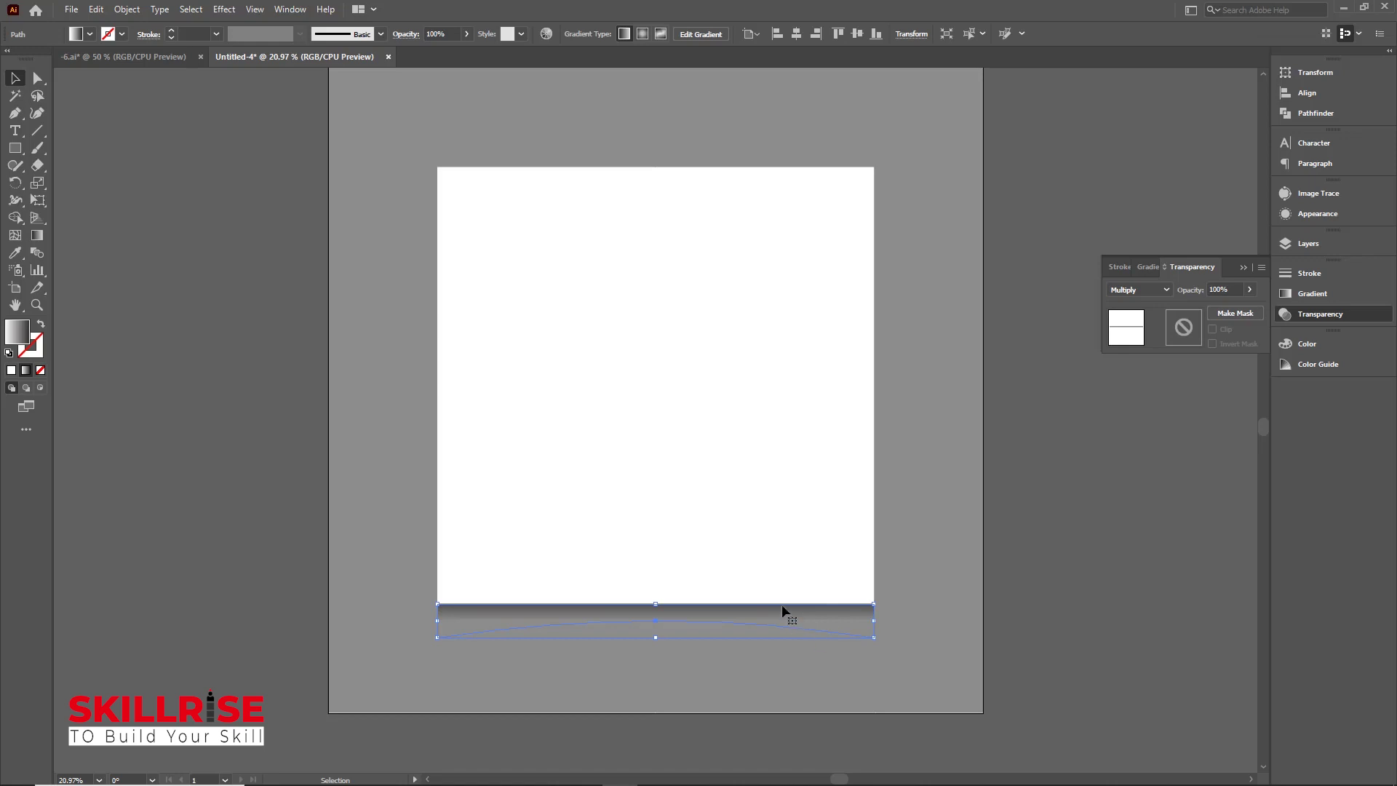
click(1310, 246)
click(1141, 261)
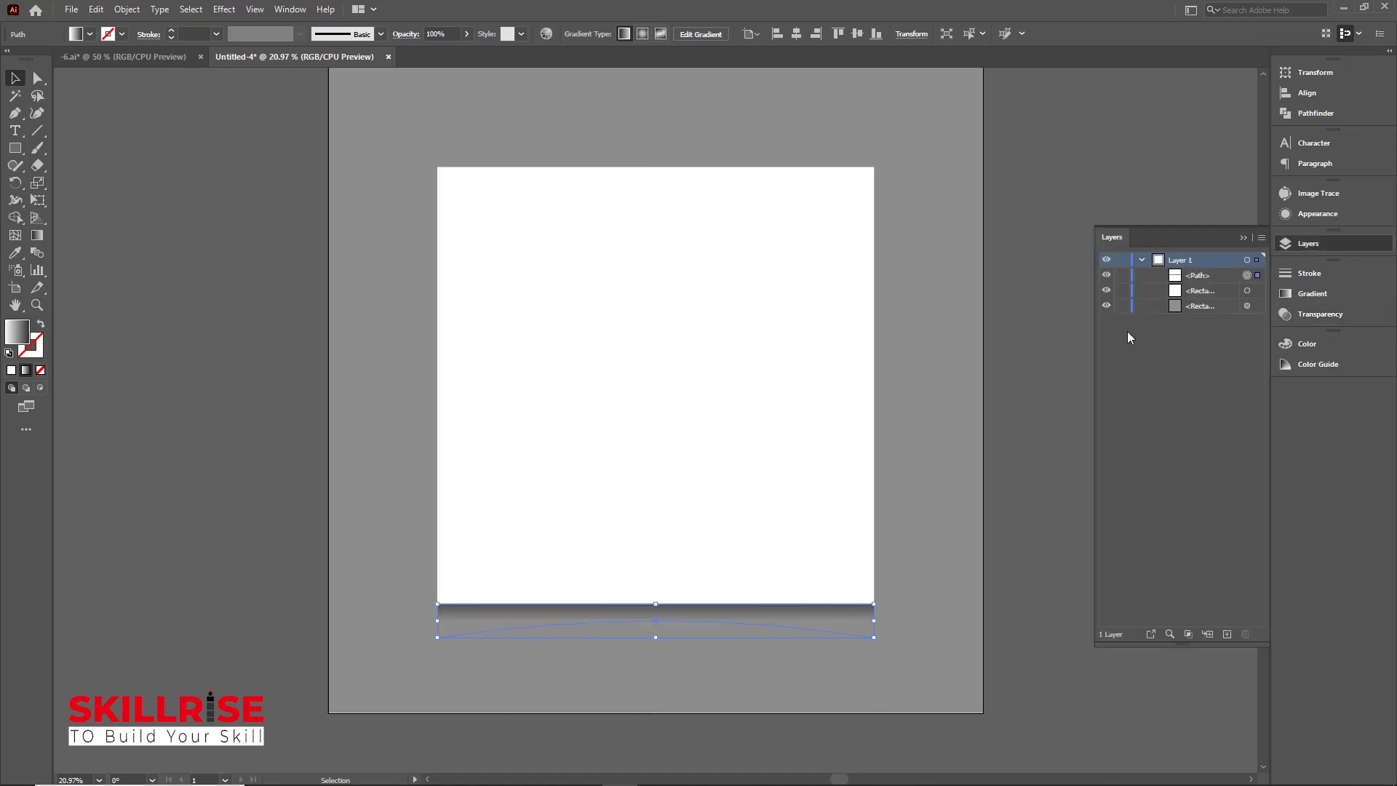
click(733, 291)
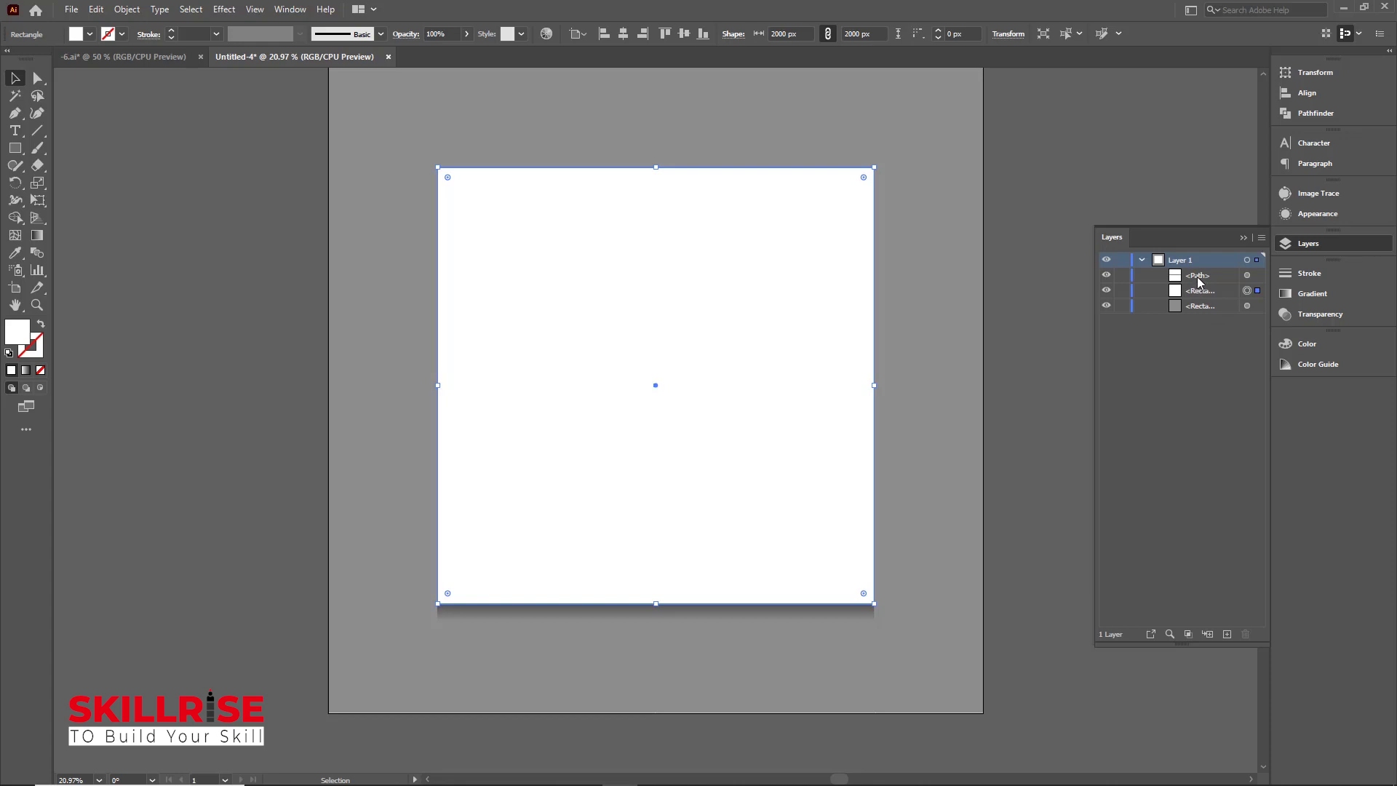
drag(1199, 277, 1179, 313)
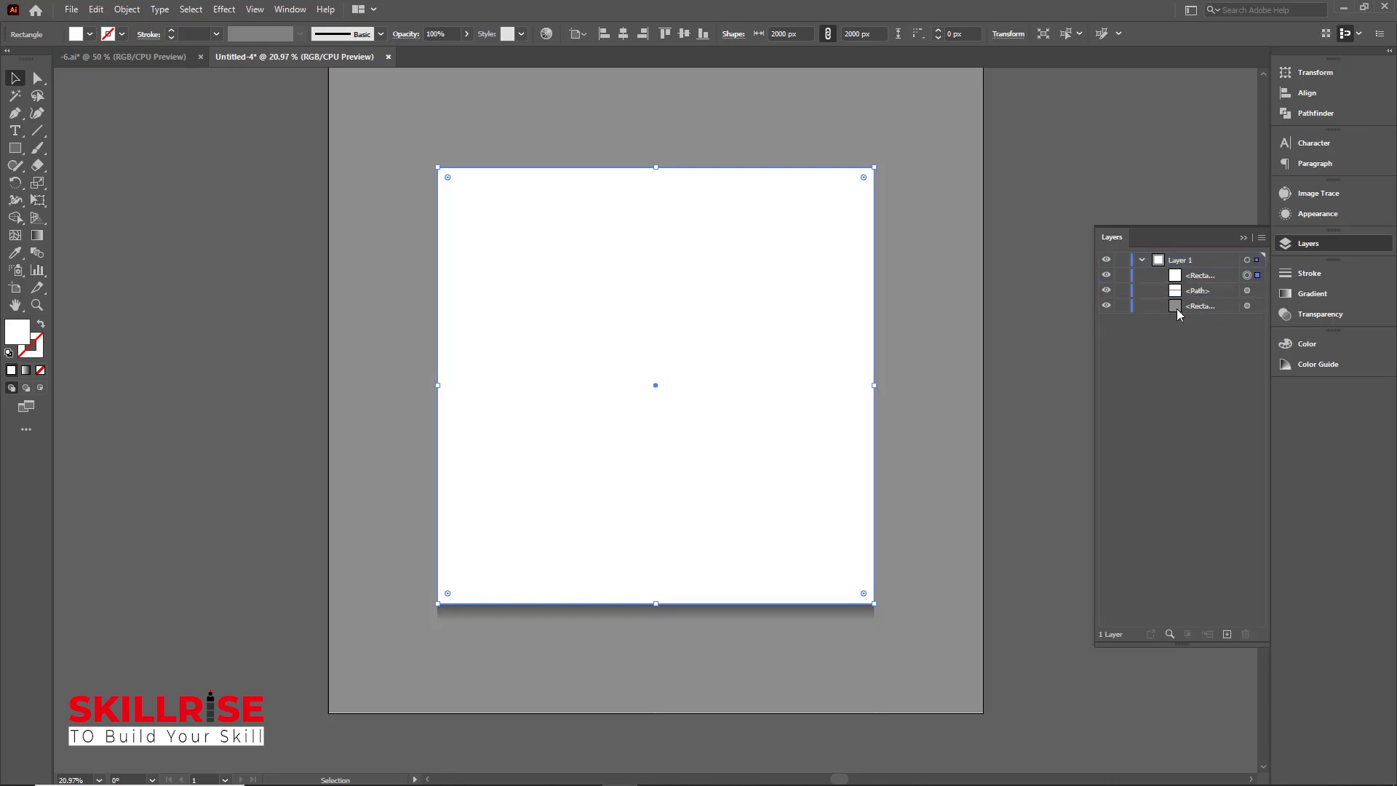
- Tuck the shadow shape partly behind the white square's lower edge, leaving only a thin strip of shadow
click(1017, 444)
drag(801, 622, 833, 610)
click(1062, 534)
click(849, 621)
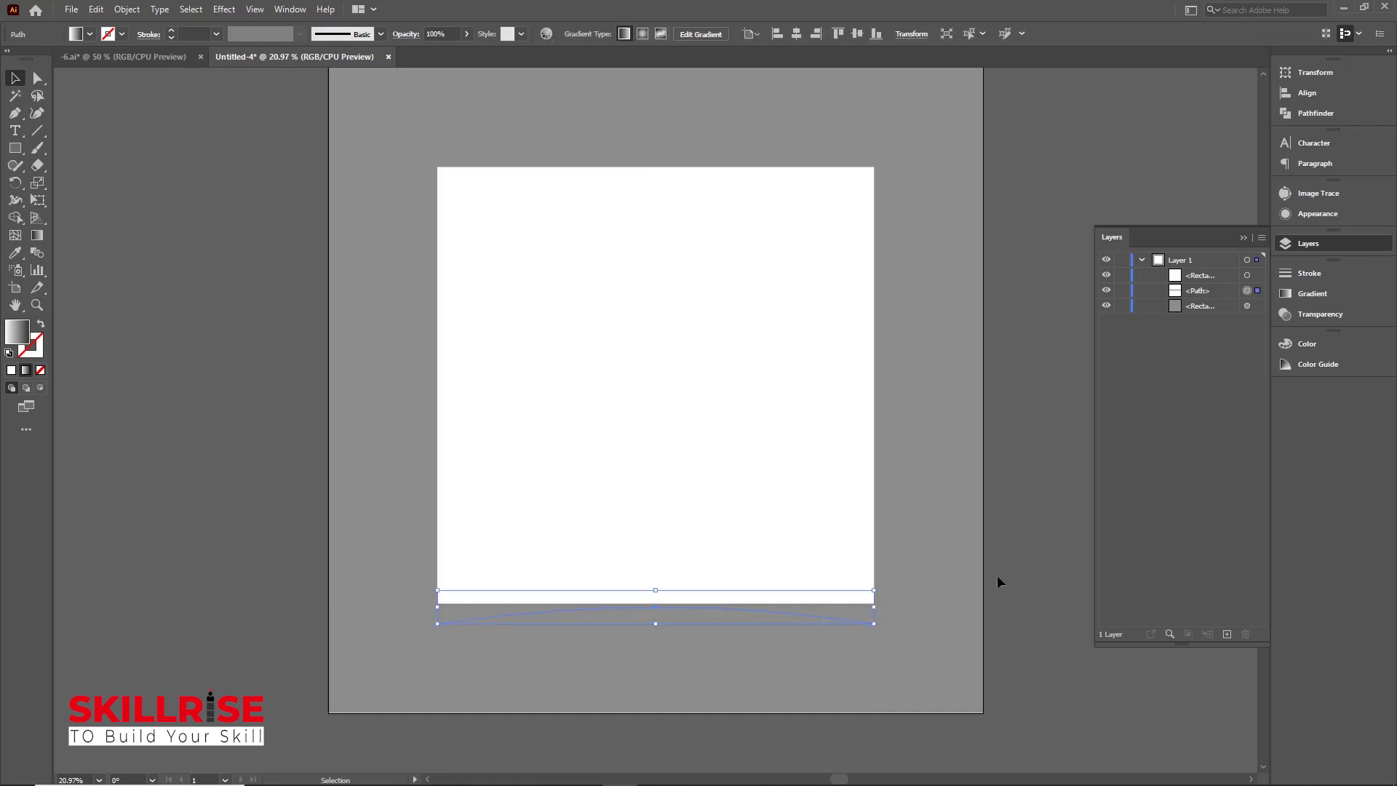
key(shift+Down)
key(shift+Down)
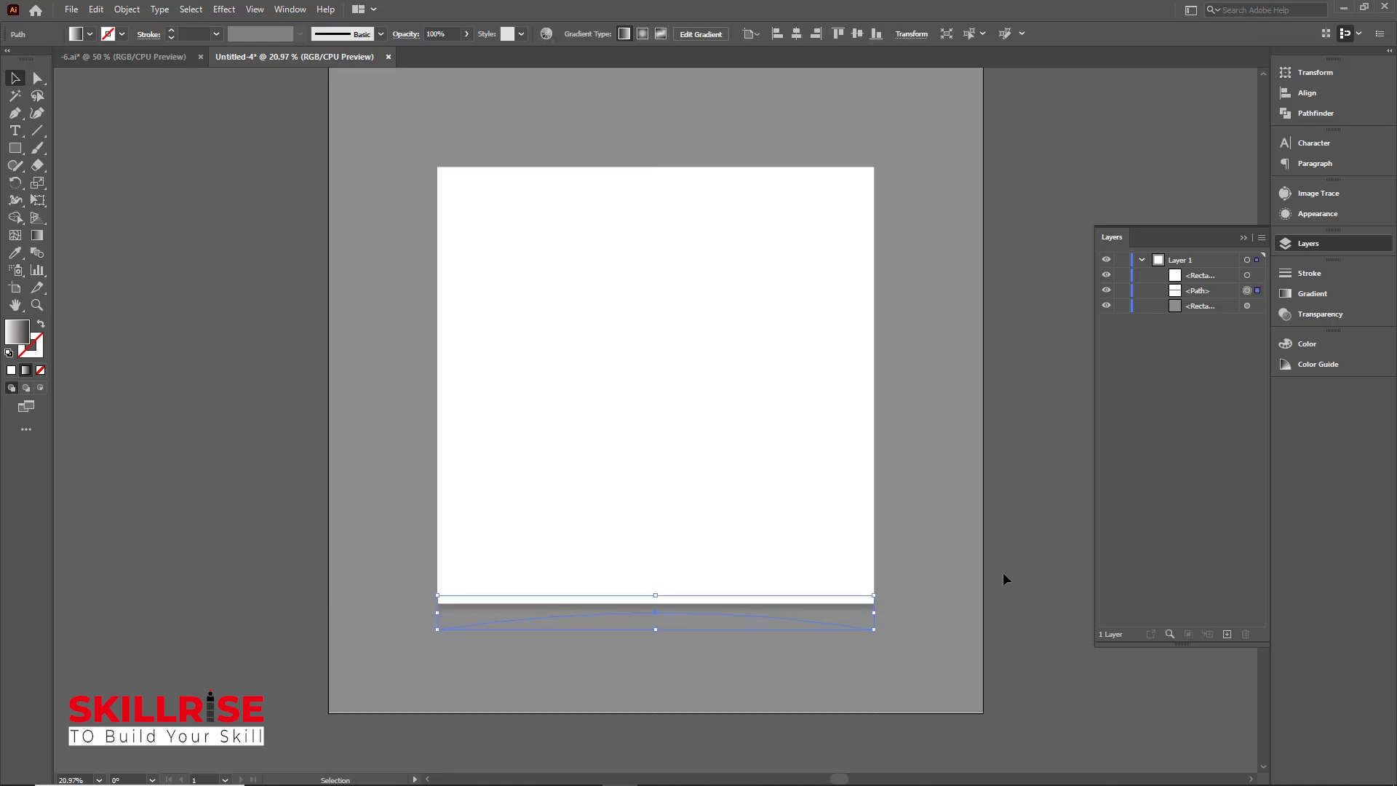
click(1003, 572)
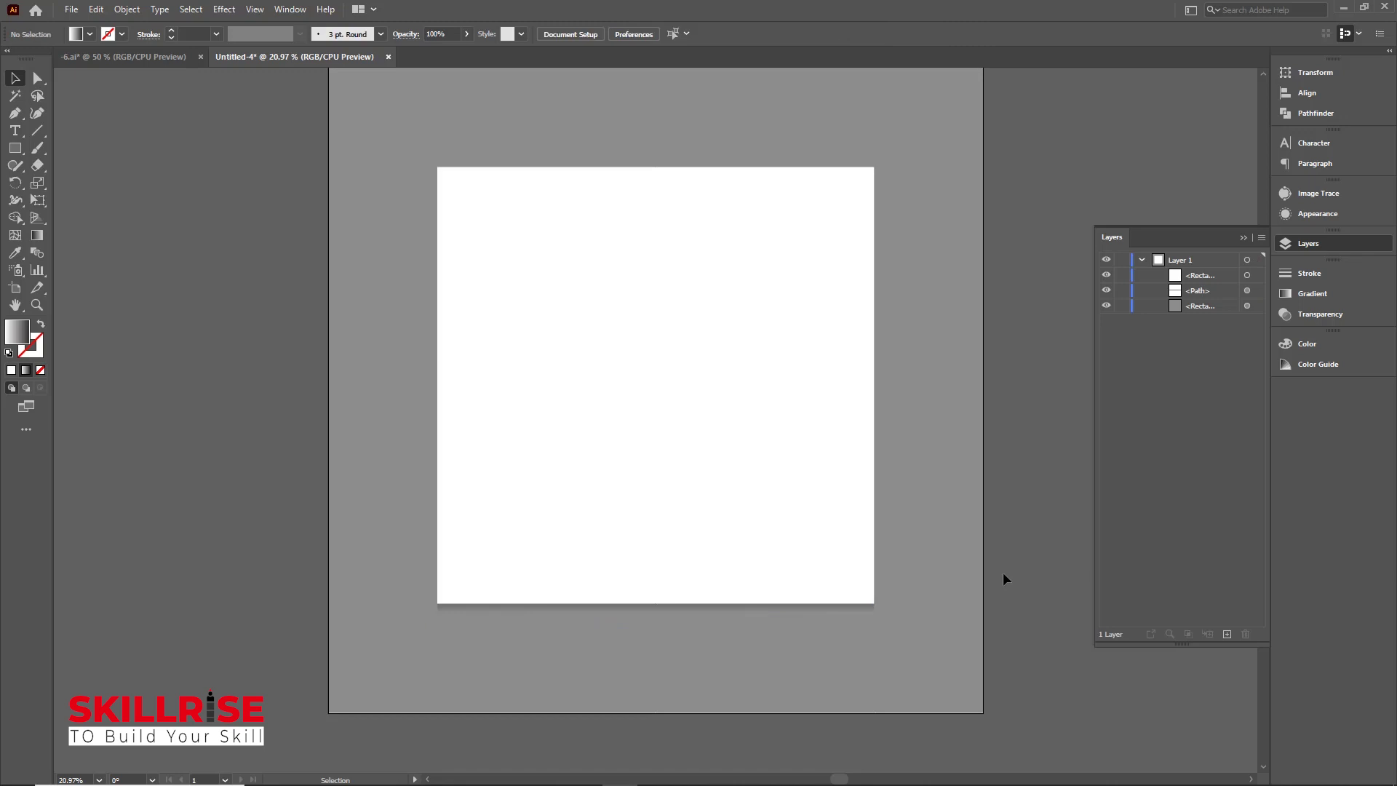
- Change the background square's fill to light grey d3d3d3 and deselect it
click(378, 142)
click(90, 35)
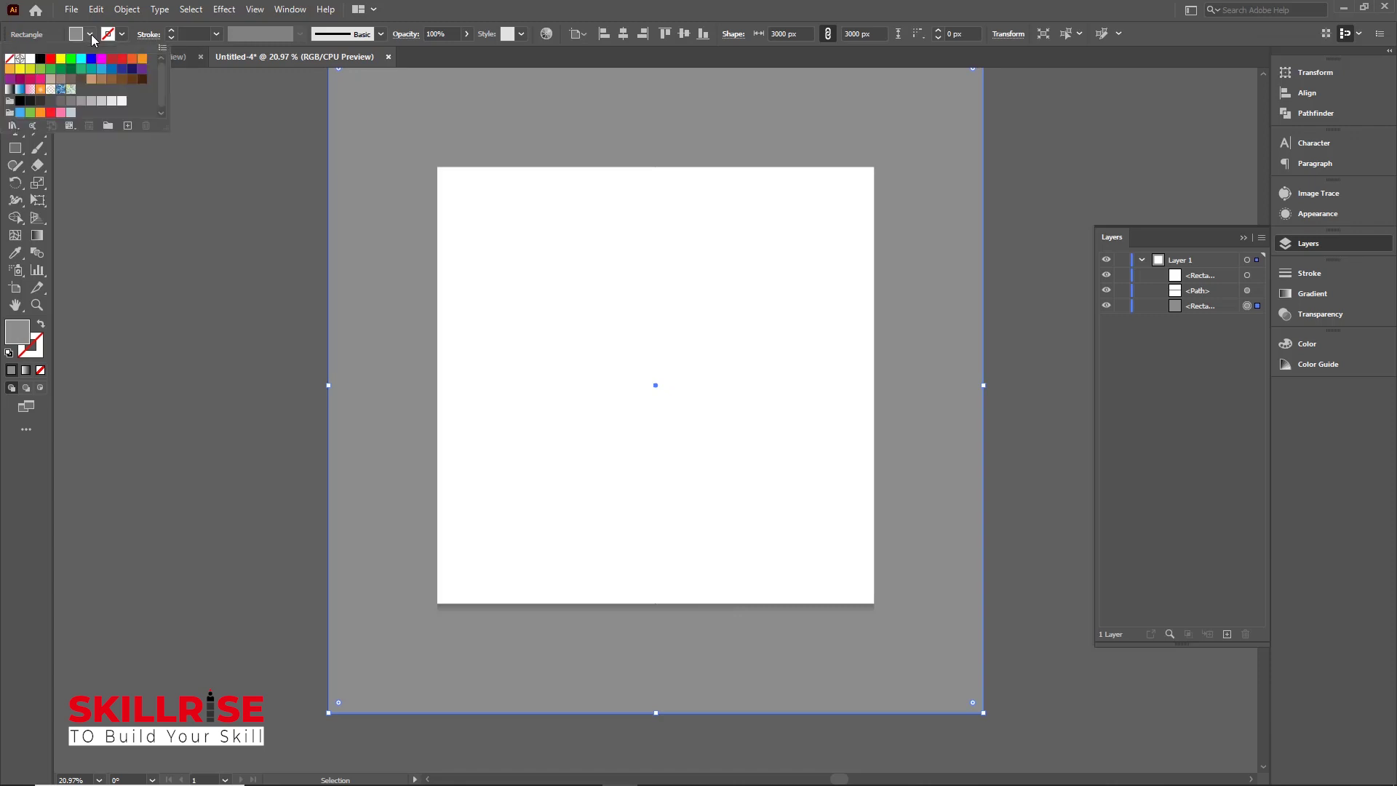
double_click(14, 336)
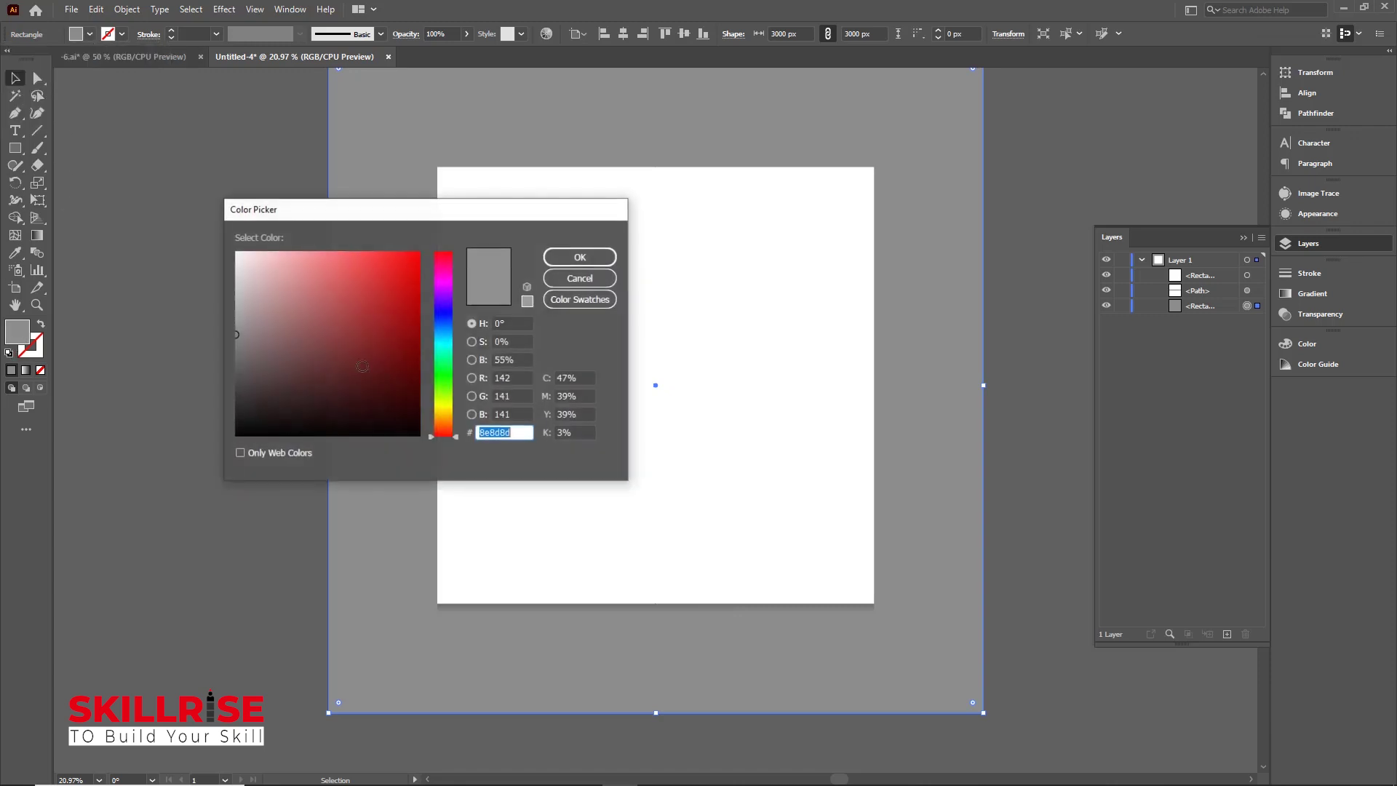
drag(240, 299, 237, 283)
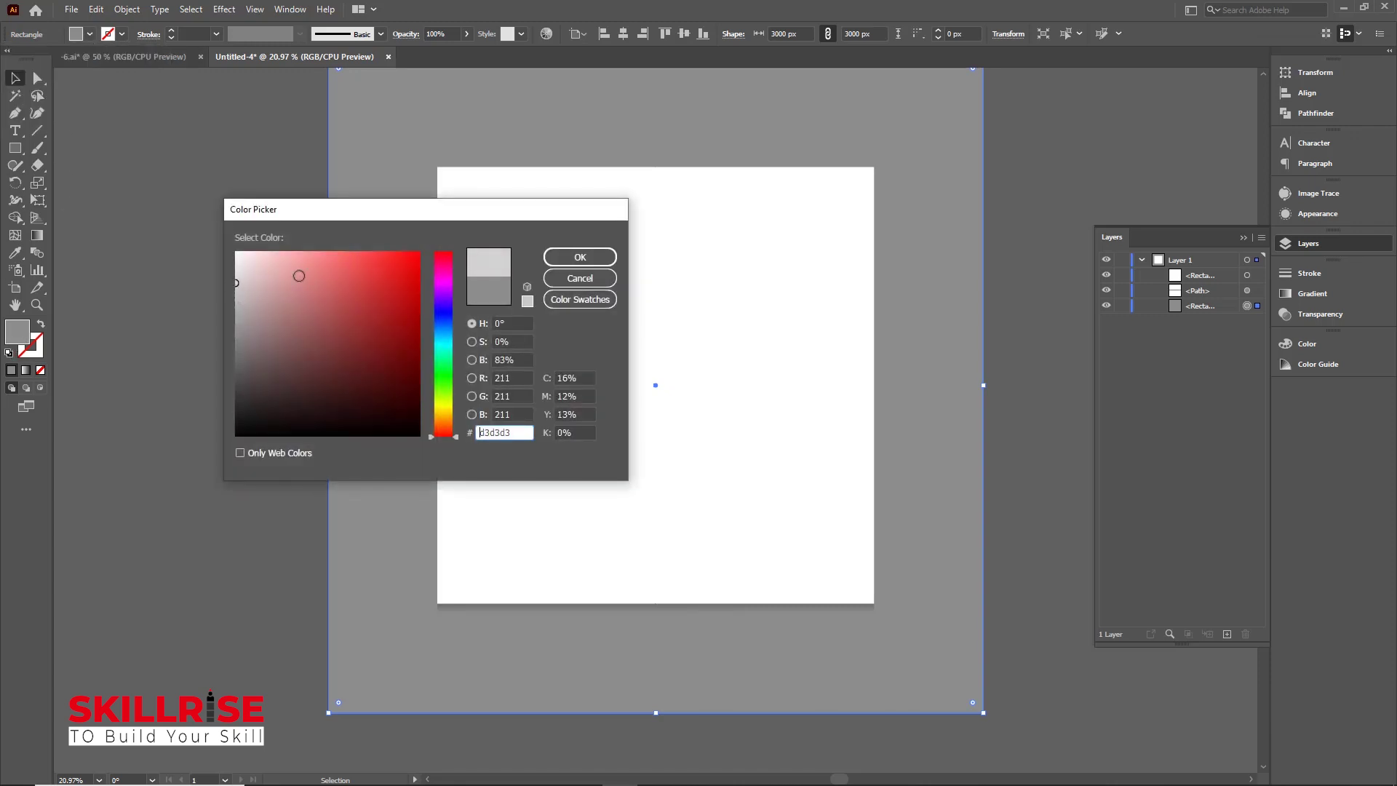
click(580, 257)
key(ctrl+shift+a)
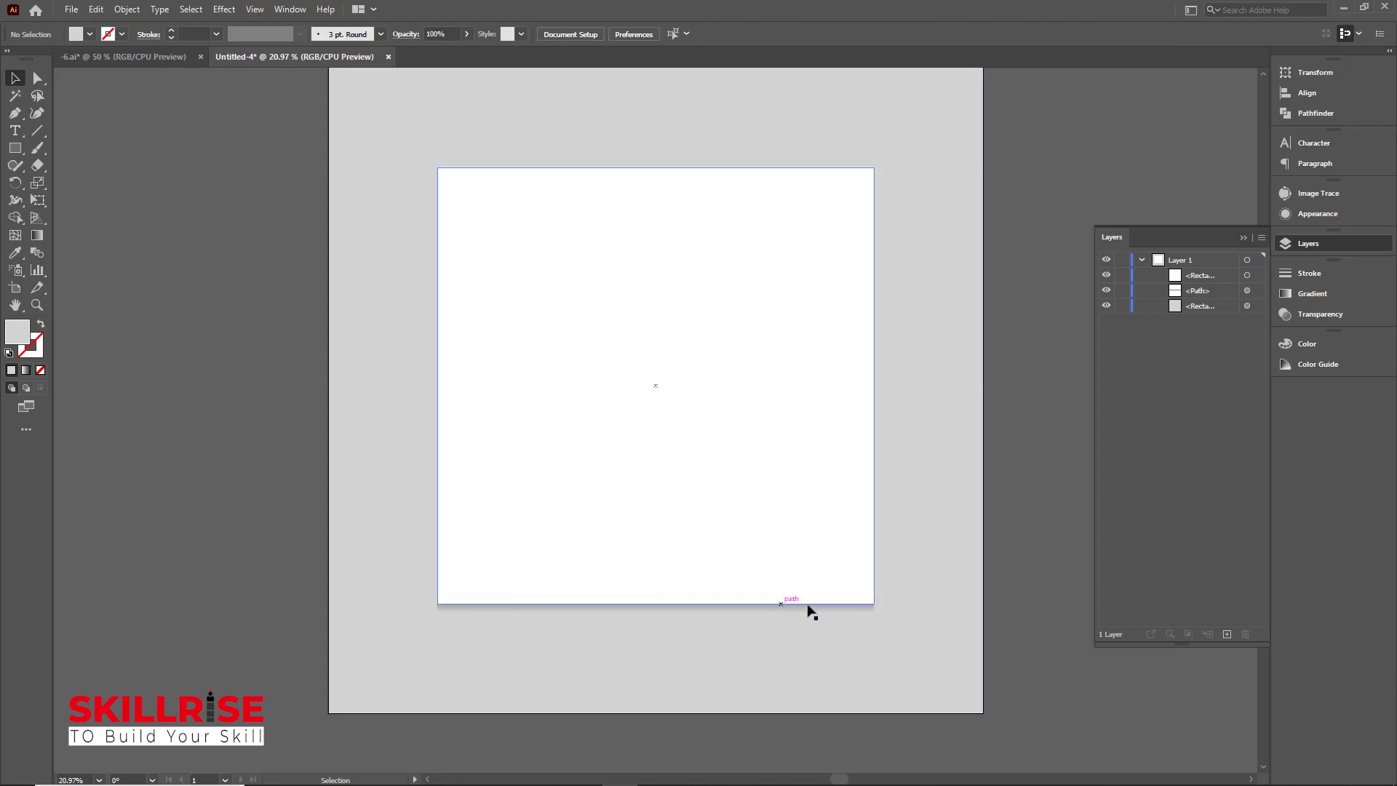
- Group the background, shadow and white square together and rename the group Background
scroll(1014, 508, up, 1)
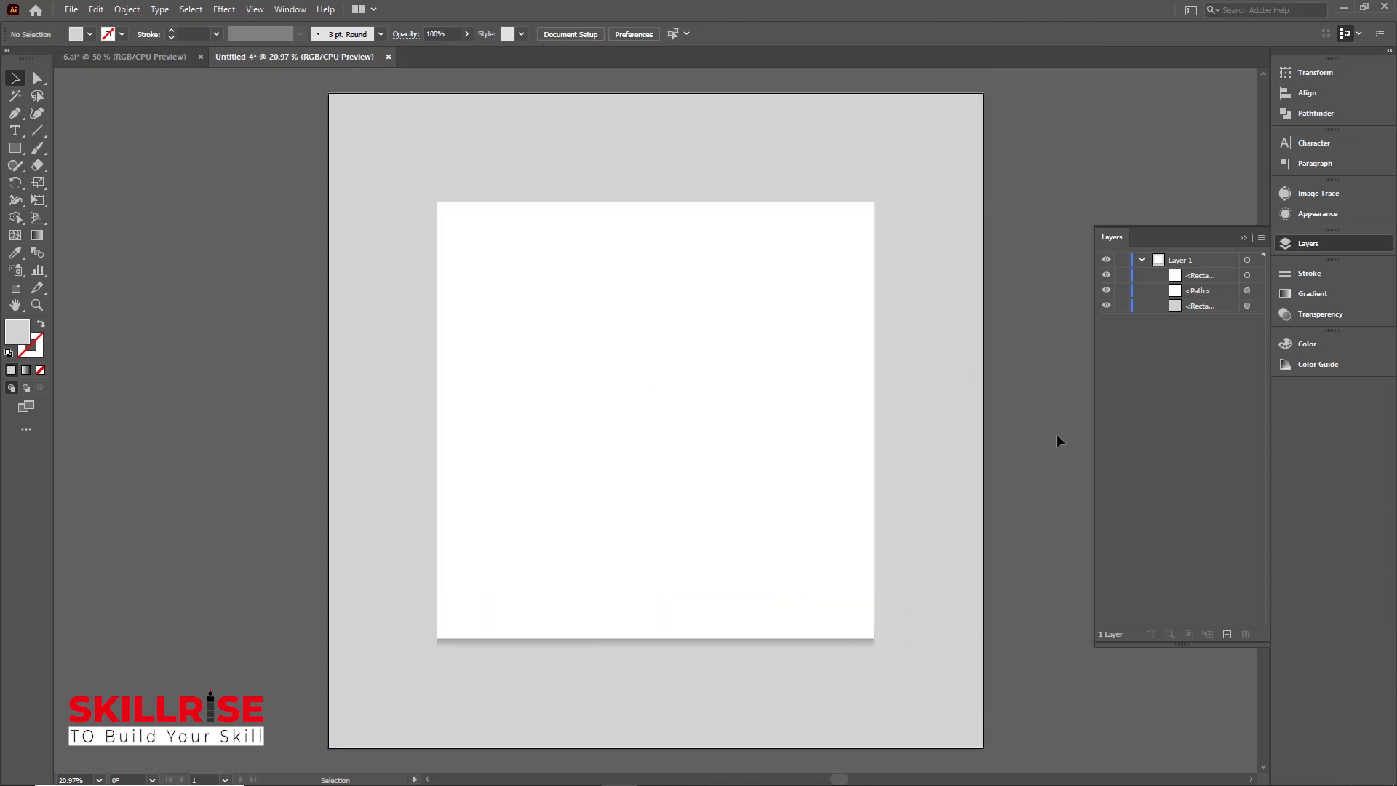
click(880, 671)
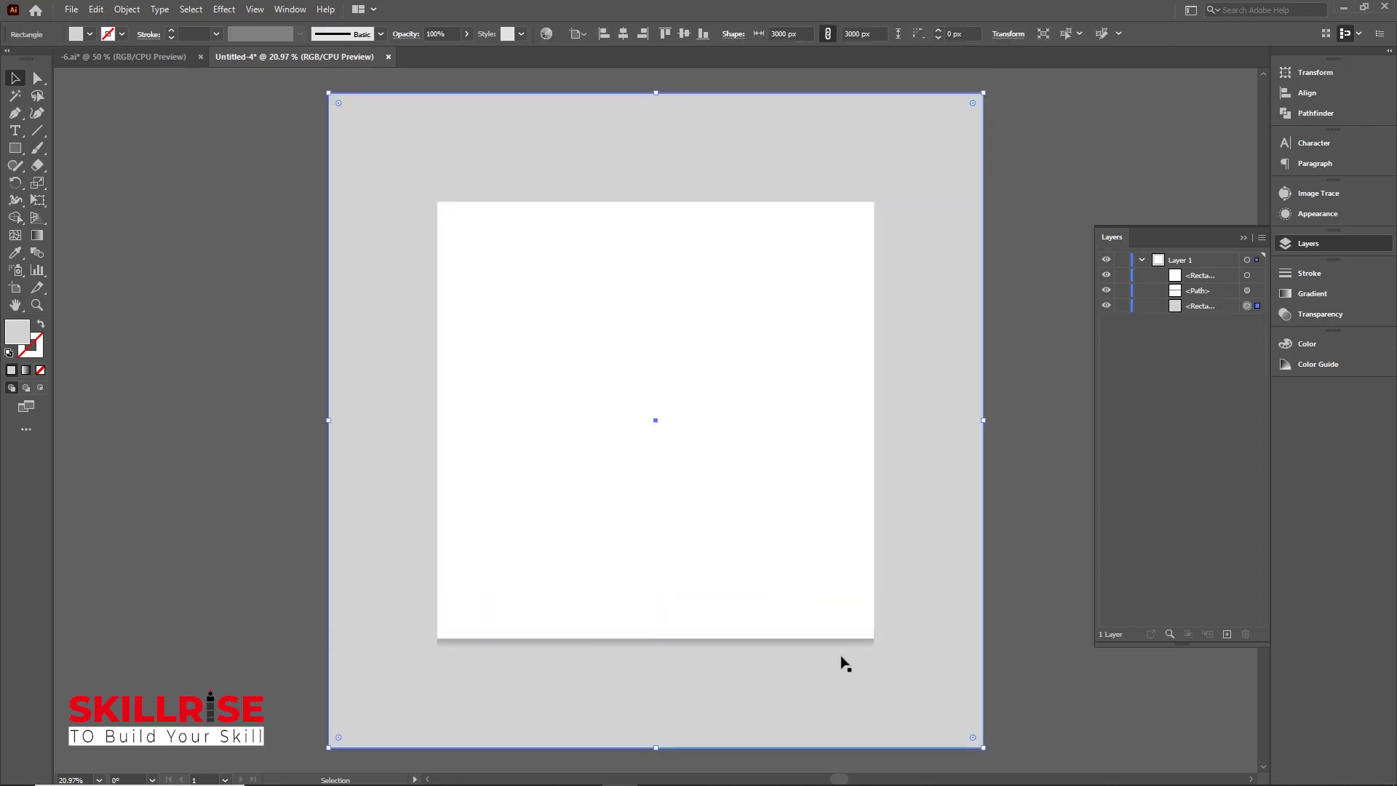
key(ctrl+a)
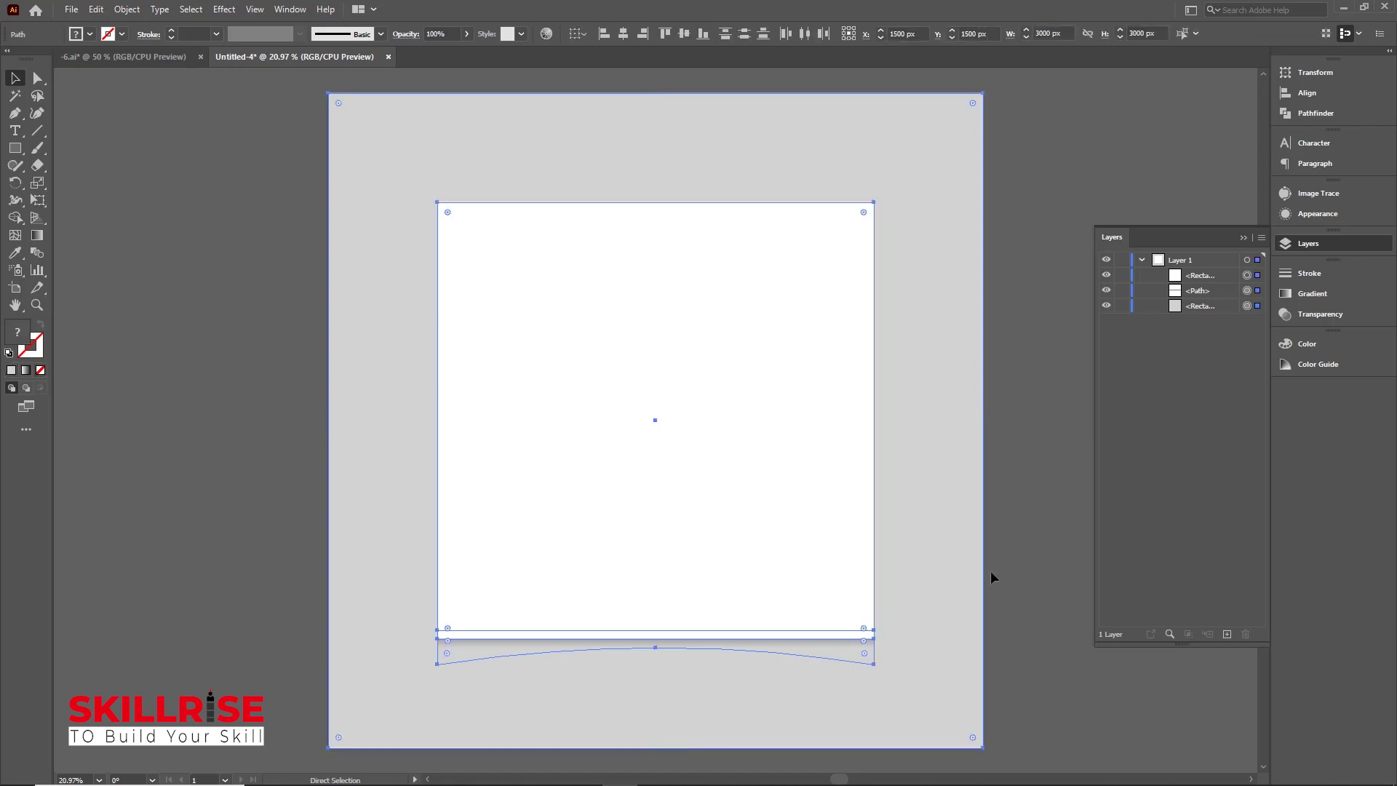
key(ctrl+g)
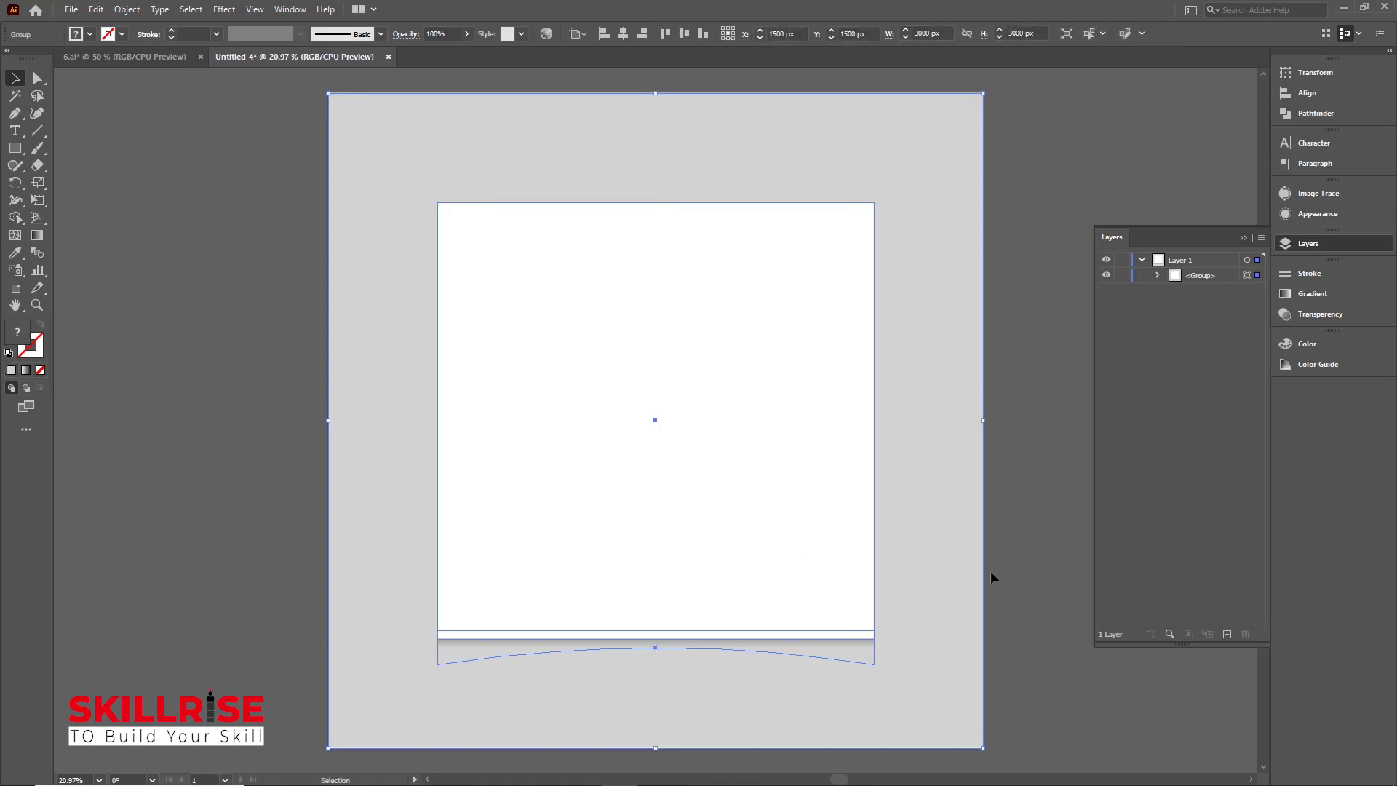
double_click(1199, 276)
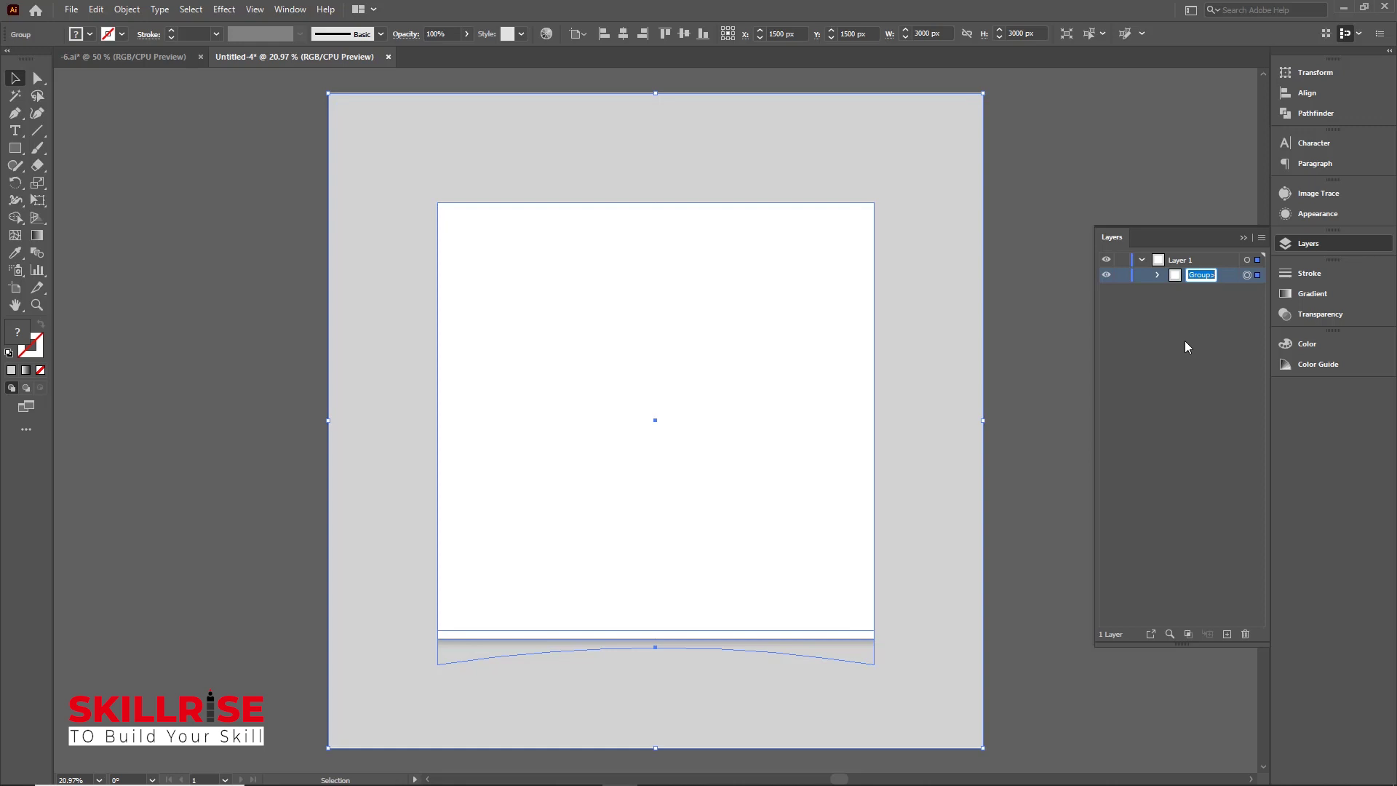
text(Ba)
text(ckgroun)
text(d)
click(195, 406)
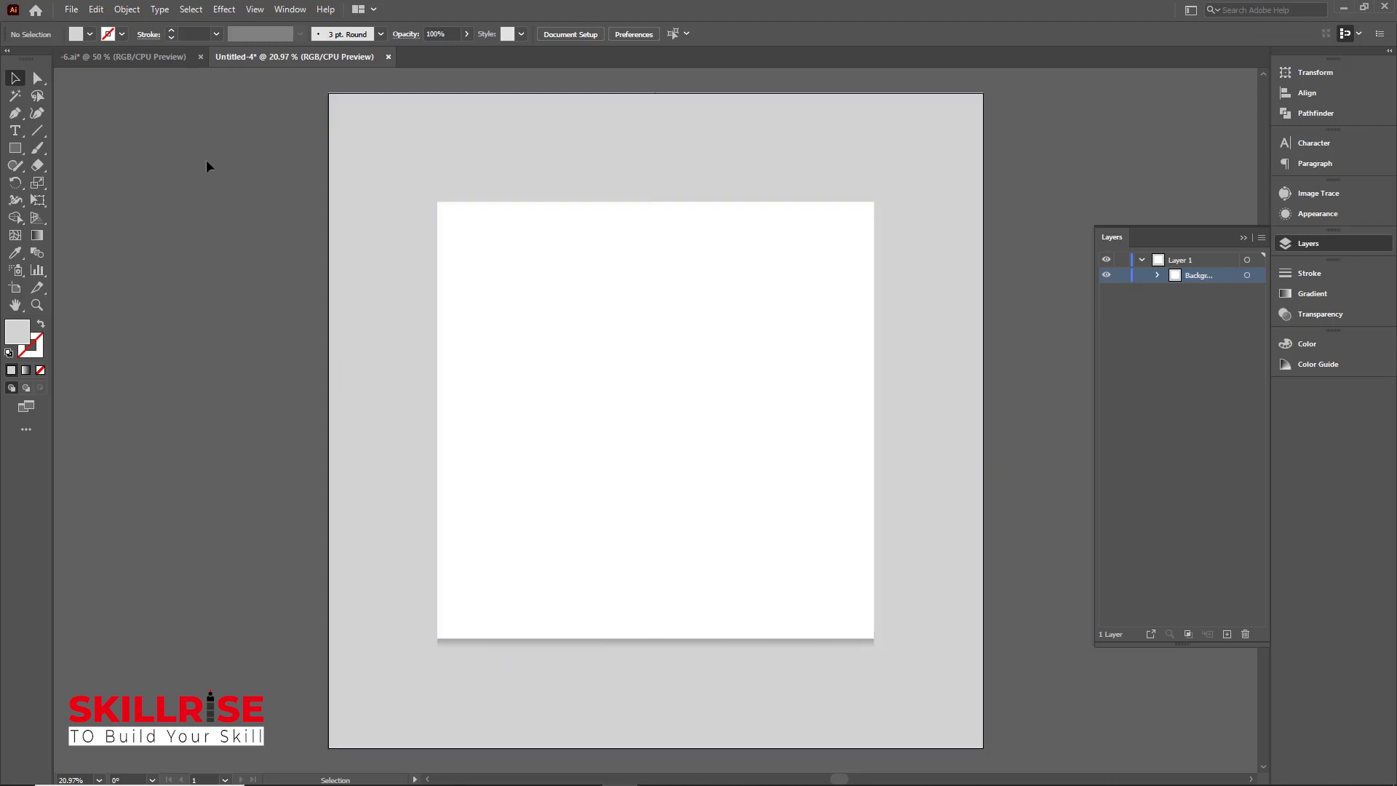
- Select all the home-for-sale artwork in the -6.ai document and group it
click(129, 56)
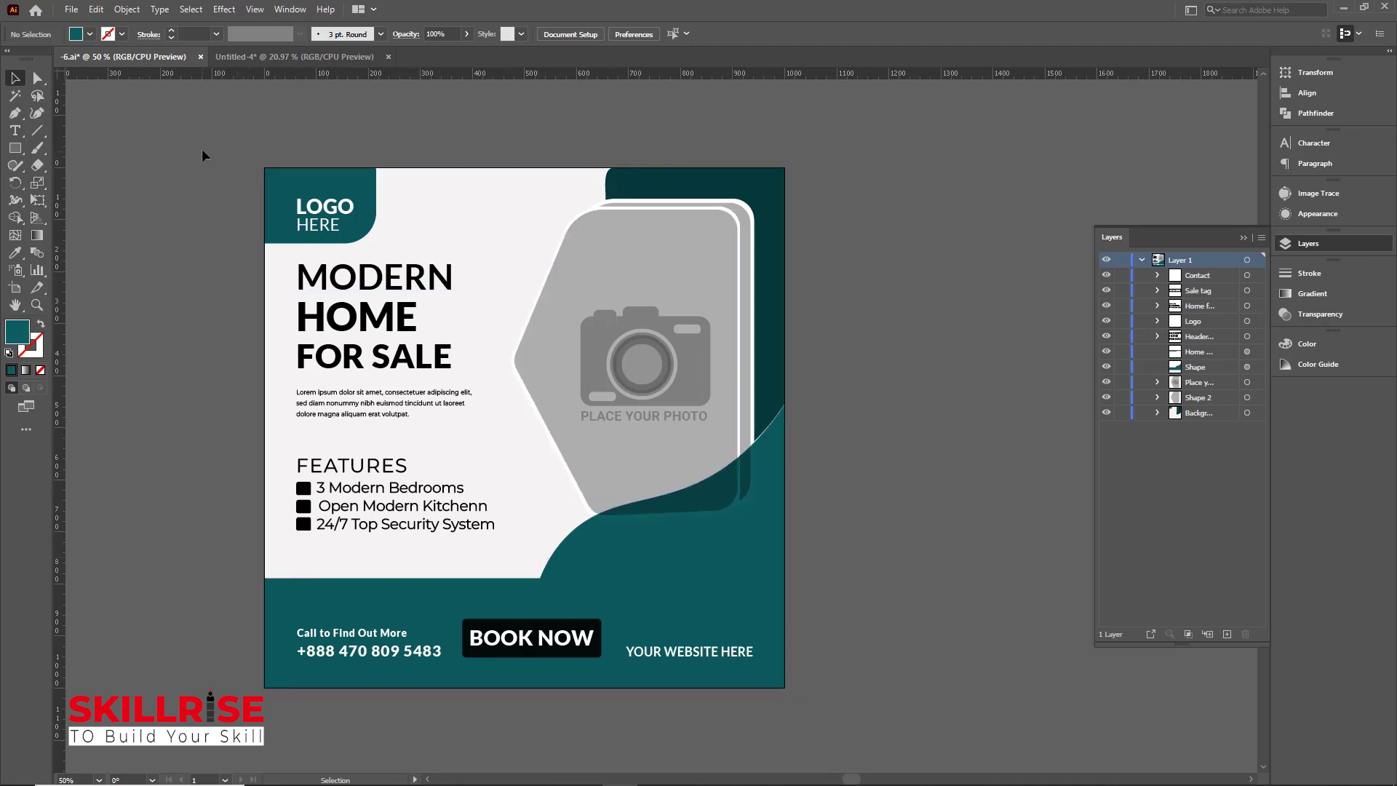
drag(195, 136, 854, 727)
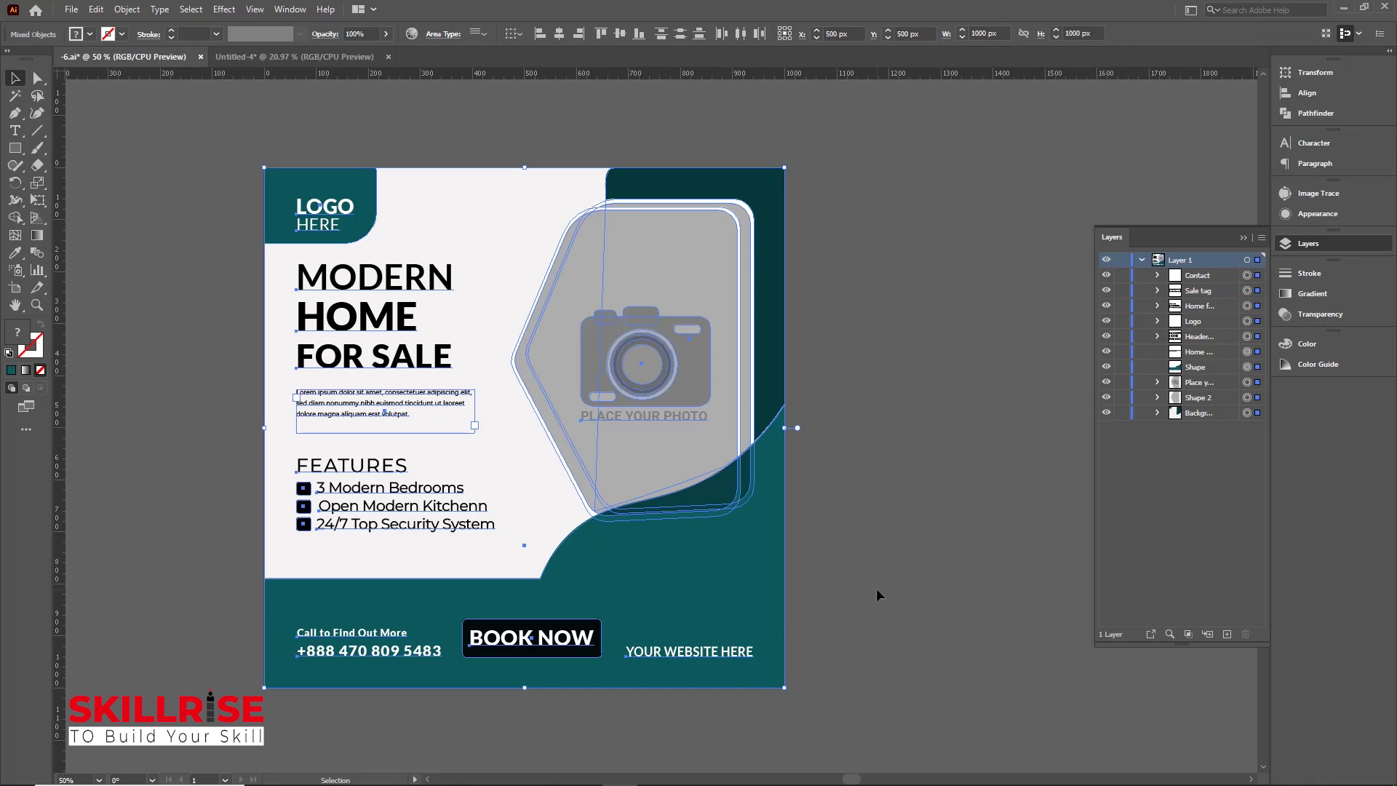
key(a)
key(v)
key(ctrl+g)
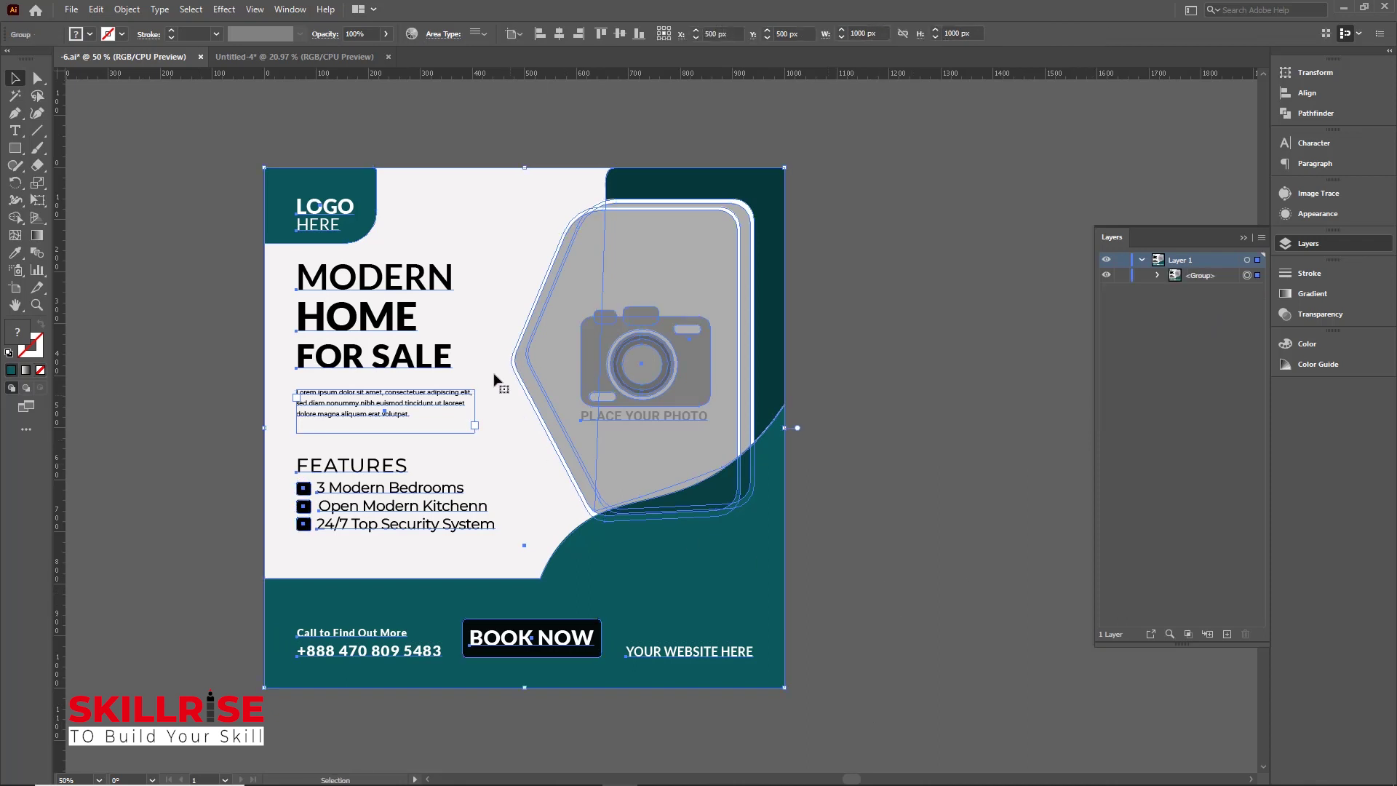
- Move the grouped design into Untitled-4 and scale it to about 2000 × 2000 px so it covers the white square
drag(481, 317, 635, 406)
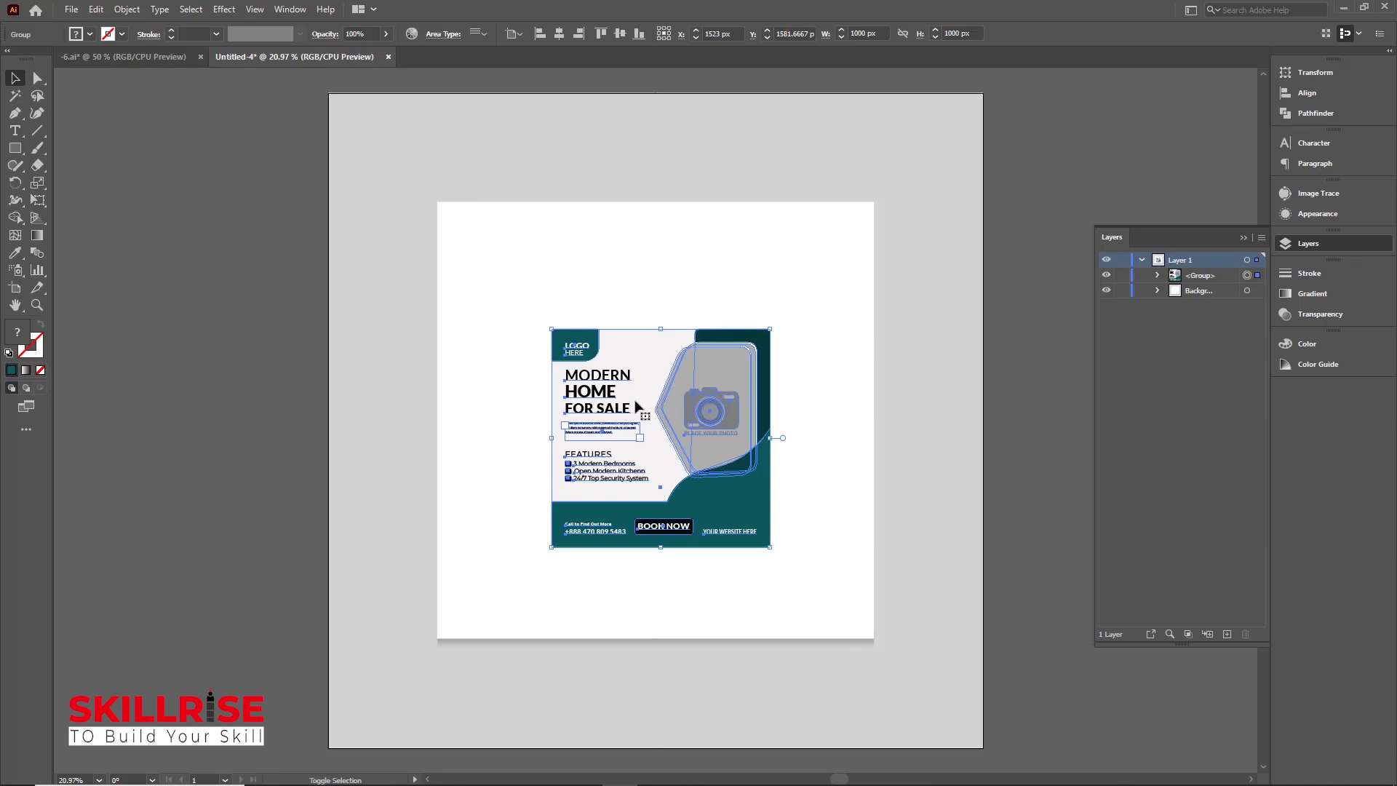
drag(771, 330, 749, 361)
drag(557, 339, 527, 265)
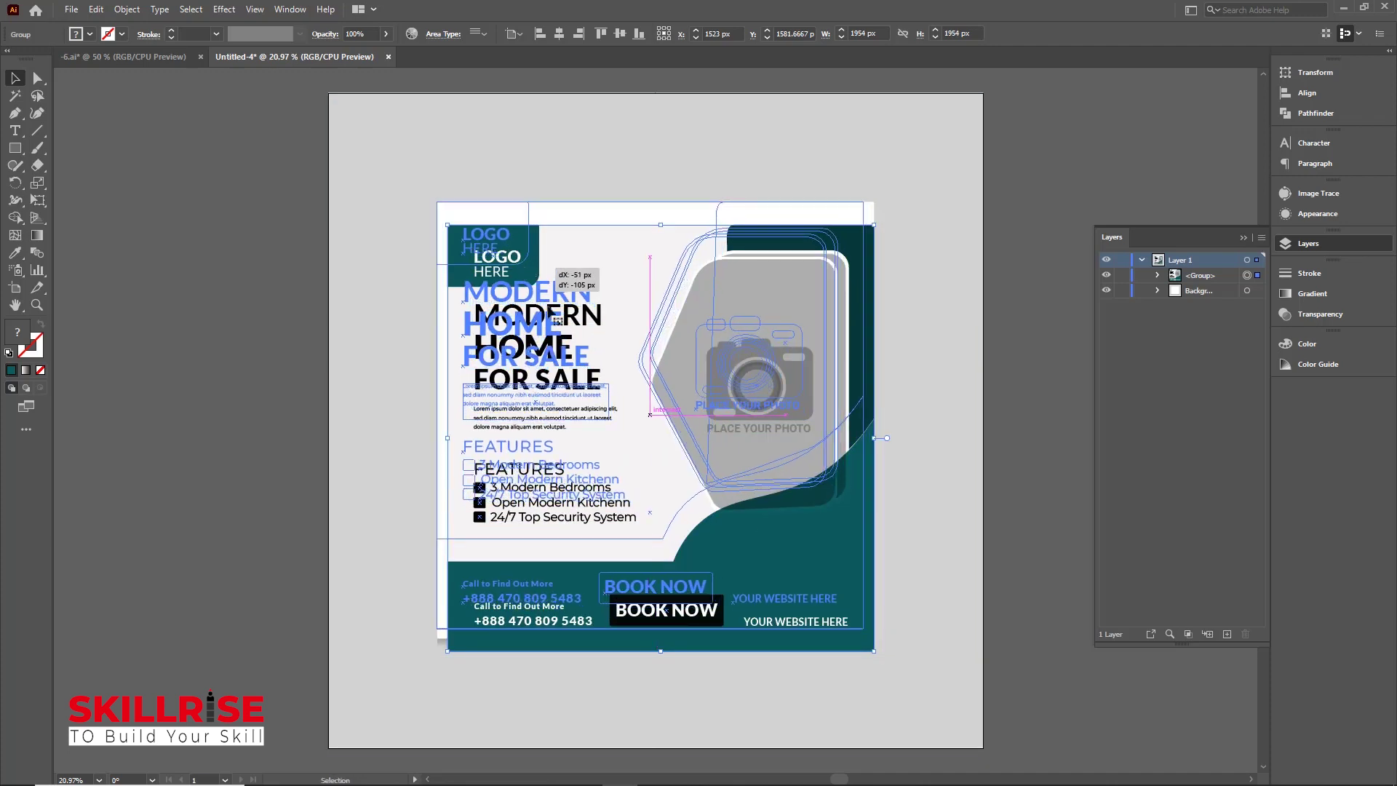
drag(863, 628, 874, 639)
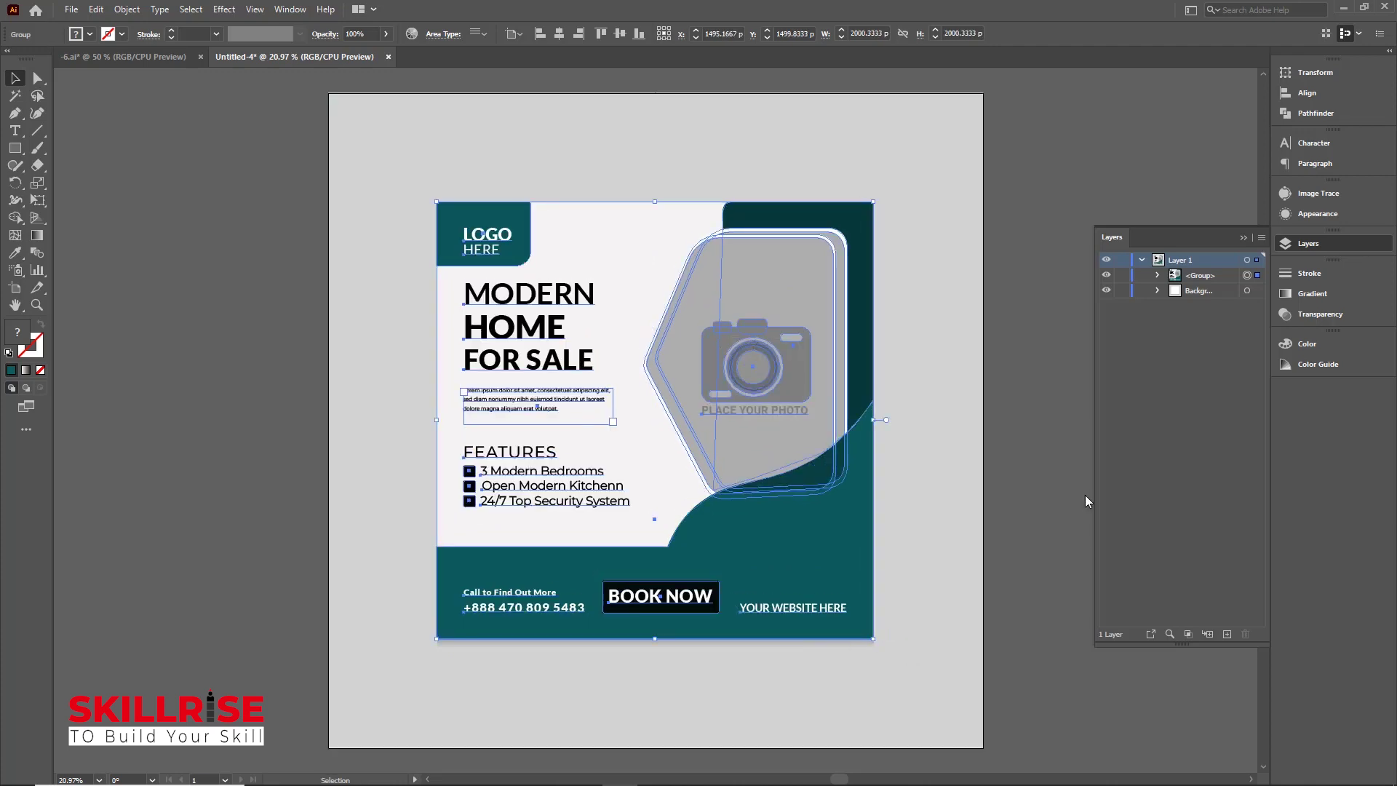
- Rename the placed artwork group as Design and deselect it
click(1202, 280)
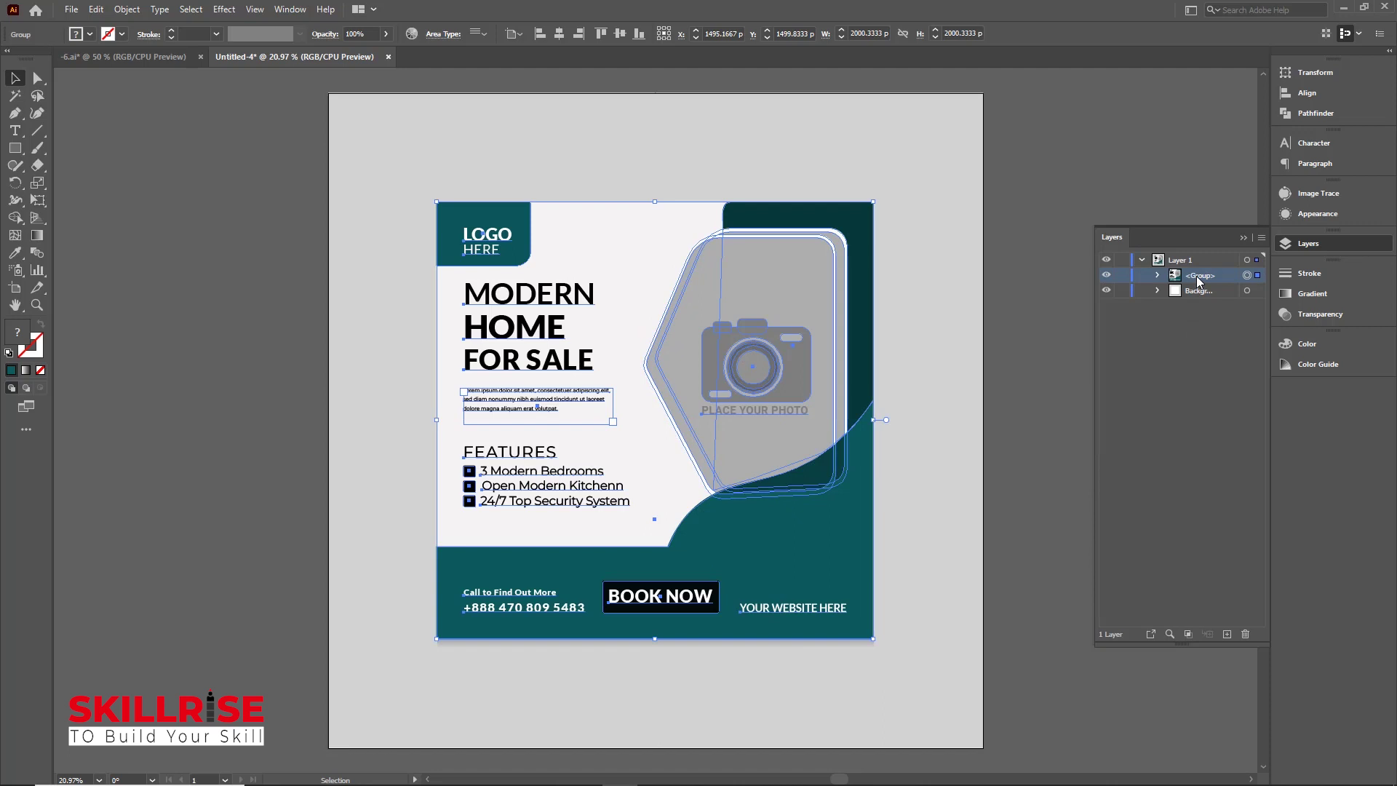
double_click(1199, 279)
text(Design)
click(1068, 478)
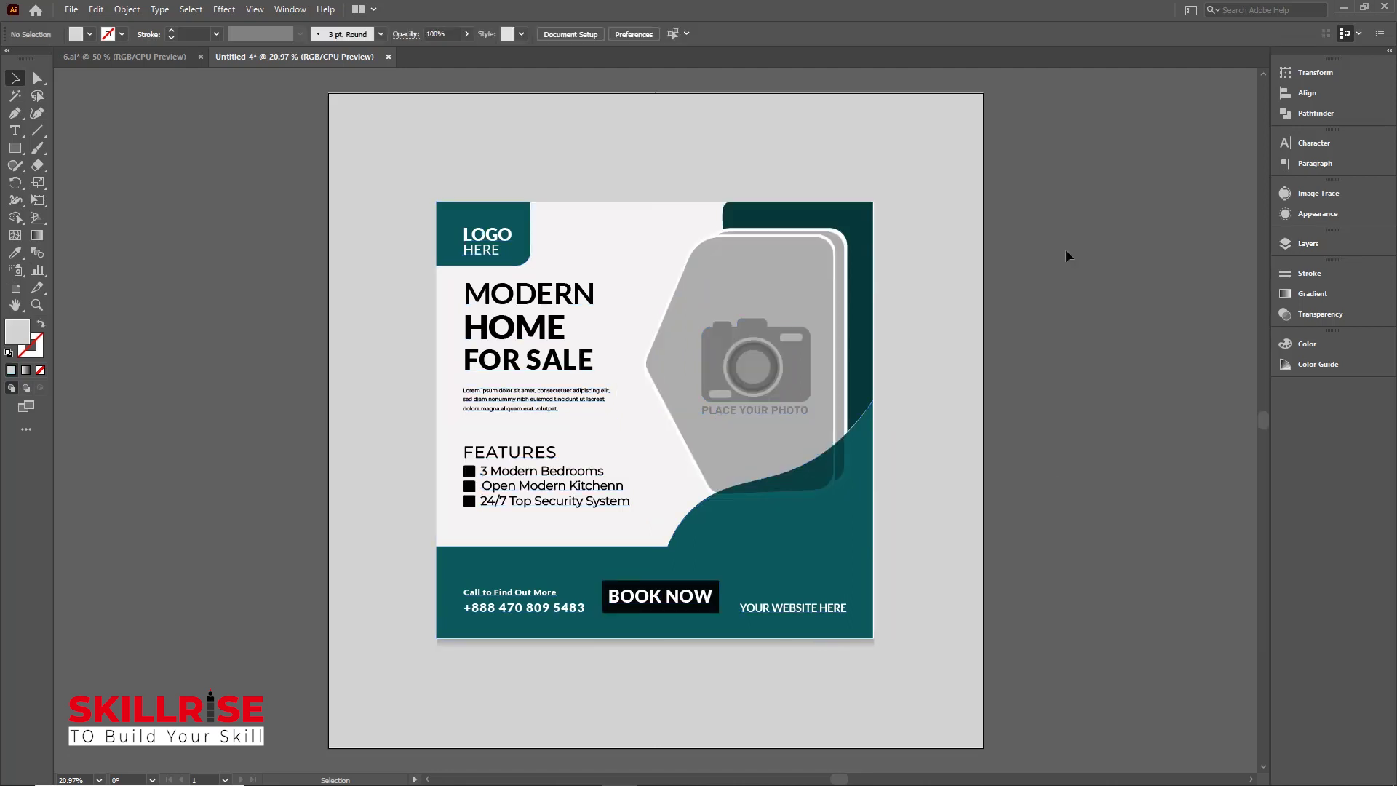